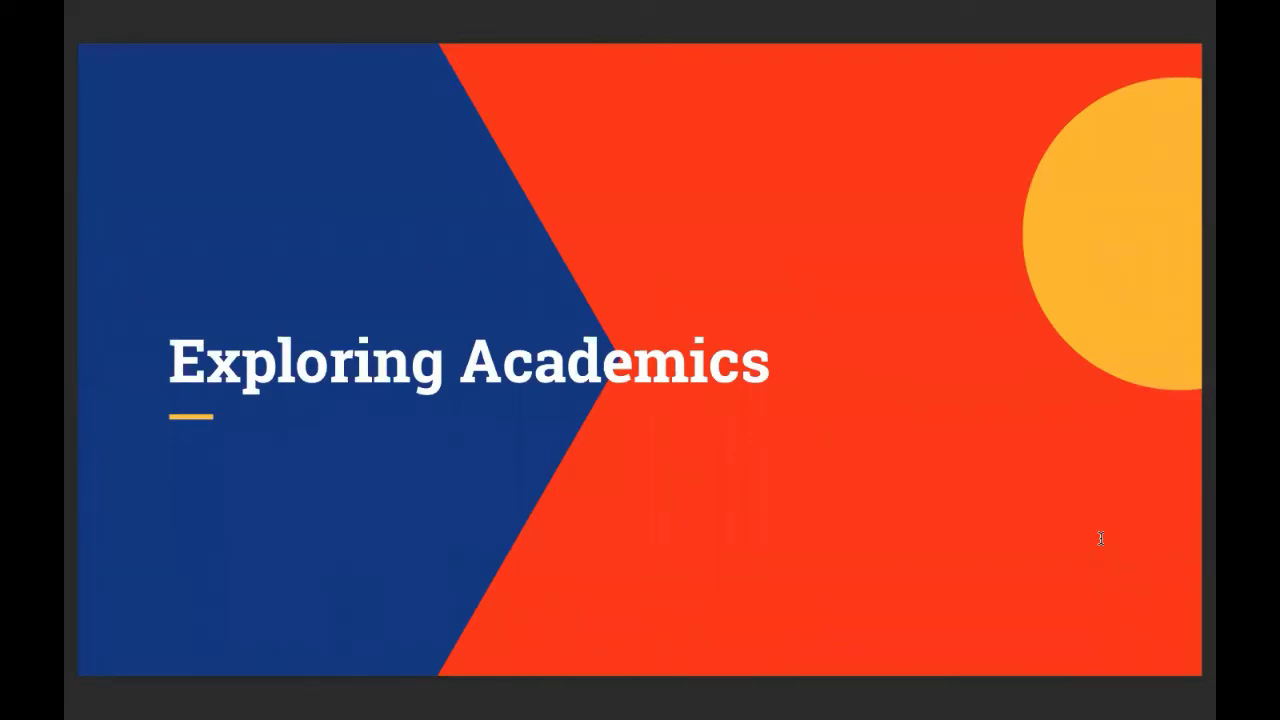
Advance the slides to the exploring academics live look, leave the slideshow and switch to the jmc Student Home page in Firefox
key("Right")
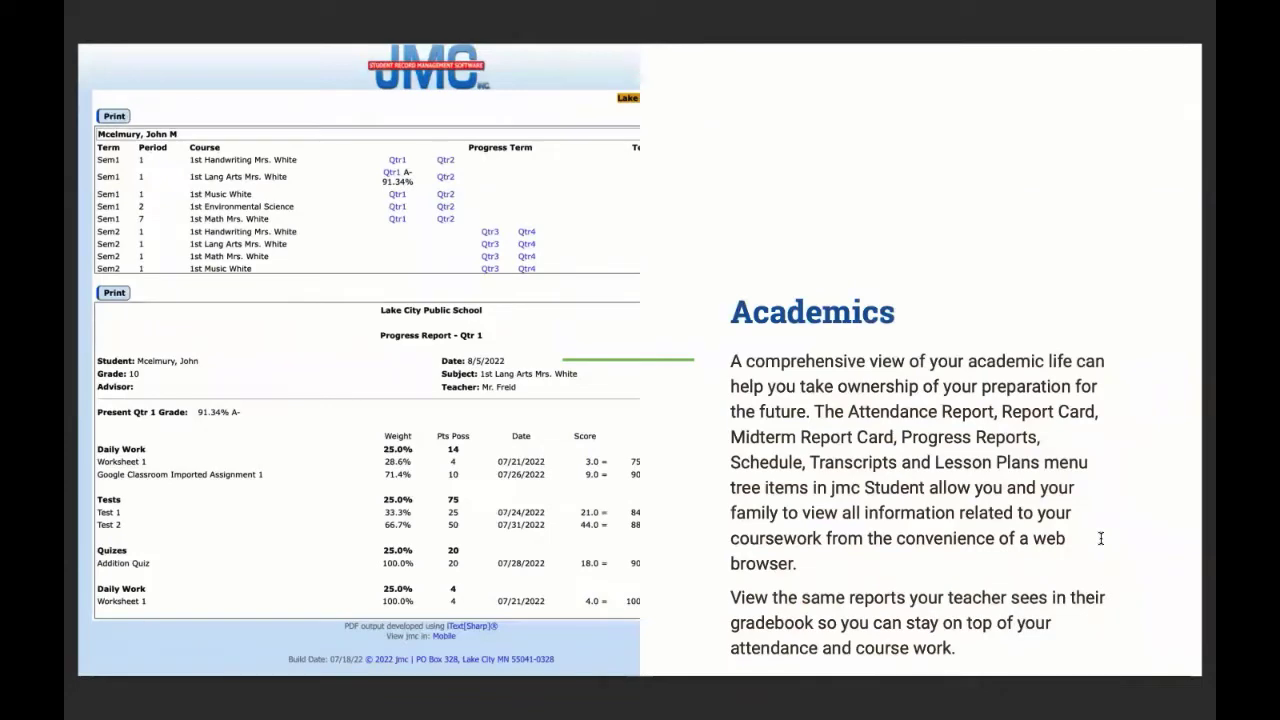
key("Right")
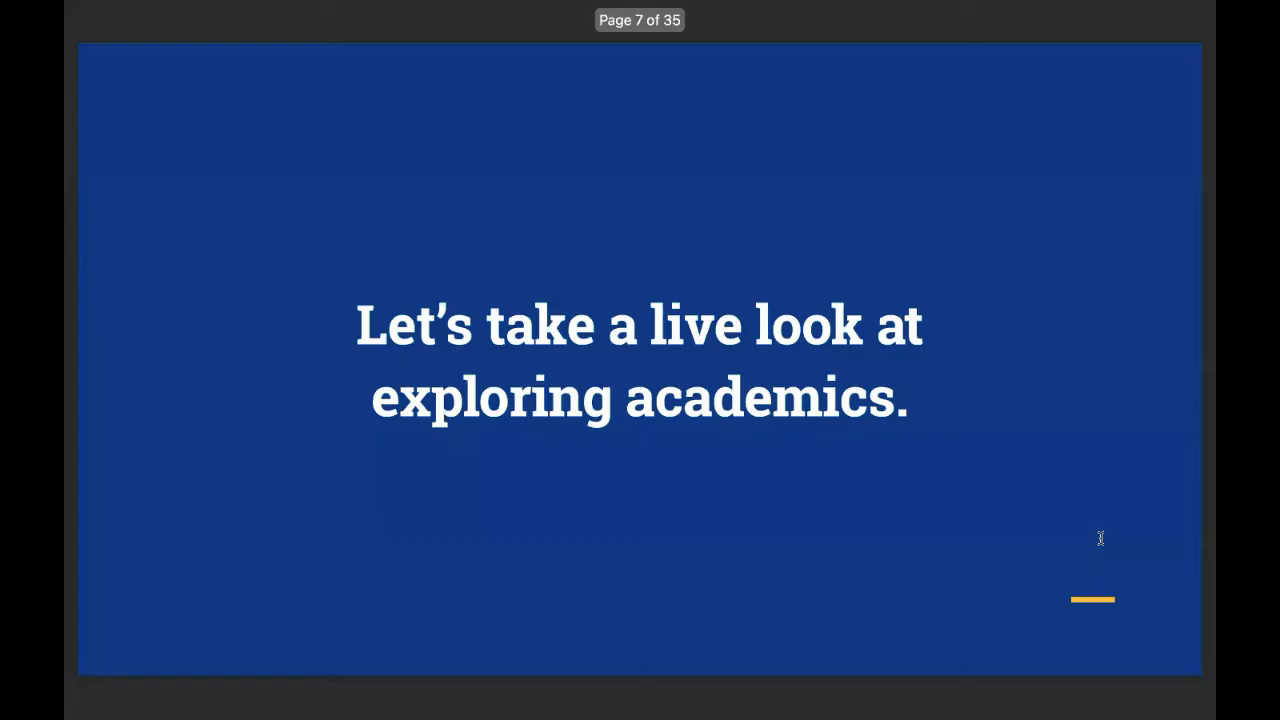
key("Escape")
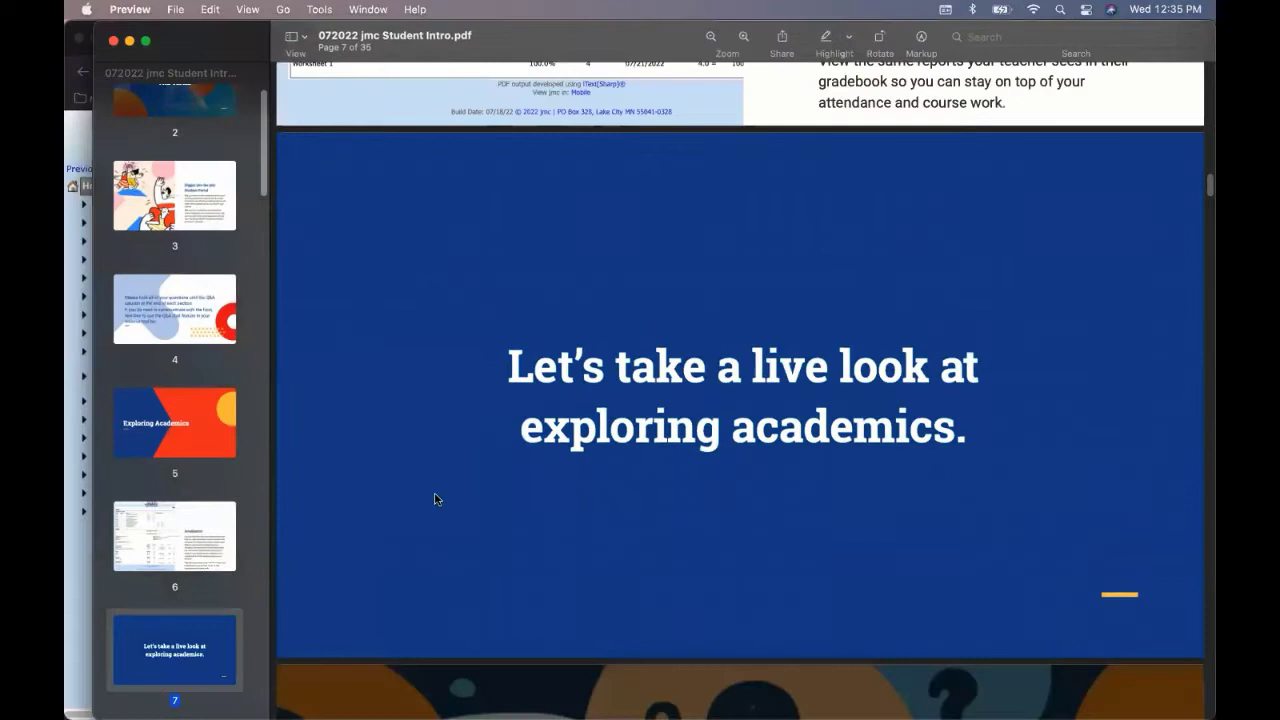
left_click(81, 596)
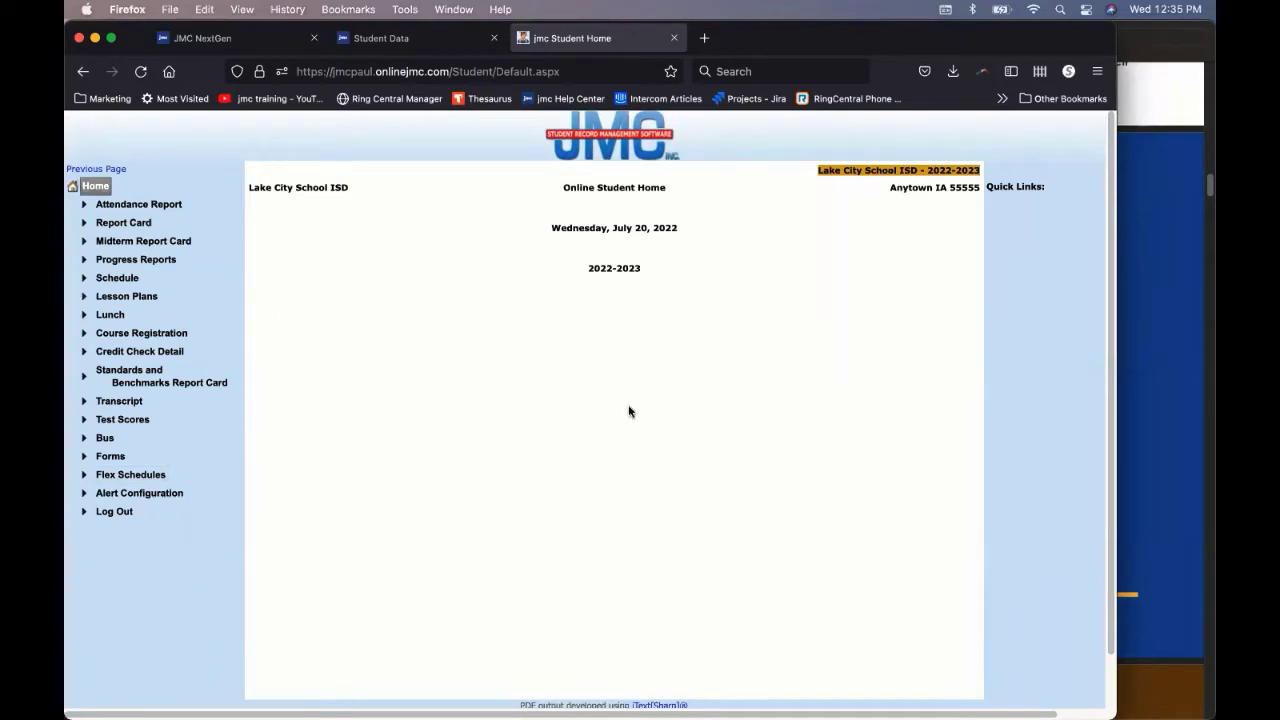
left_click(278, 46)
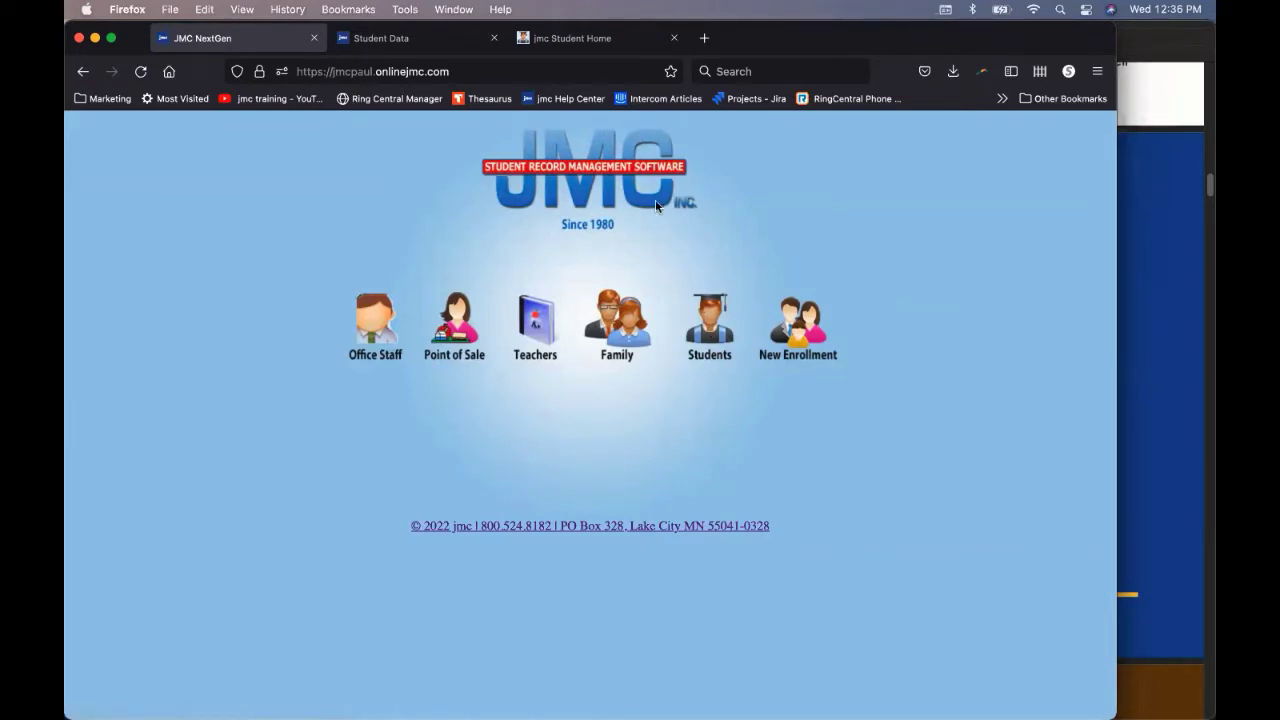
left_click(617, 41)
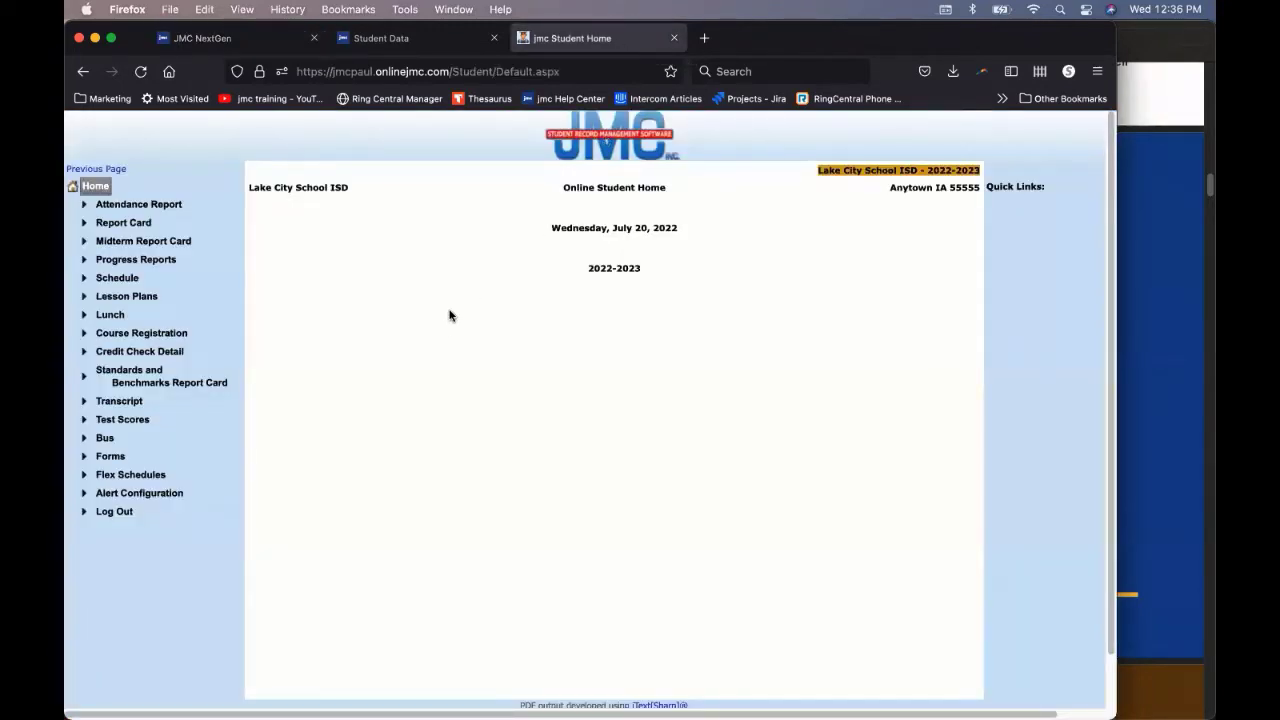
Review the student's Attendance Report, Report Card and Midterm Report Card
left_click(155, 208)
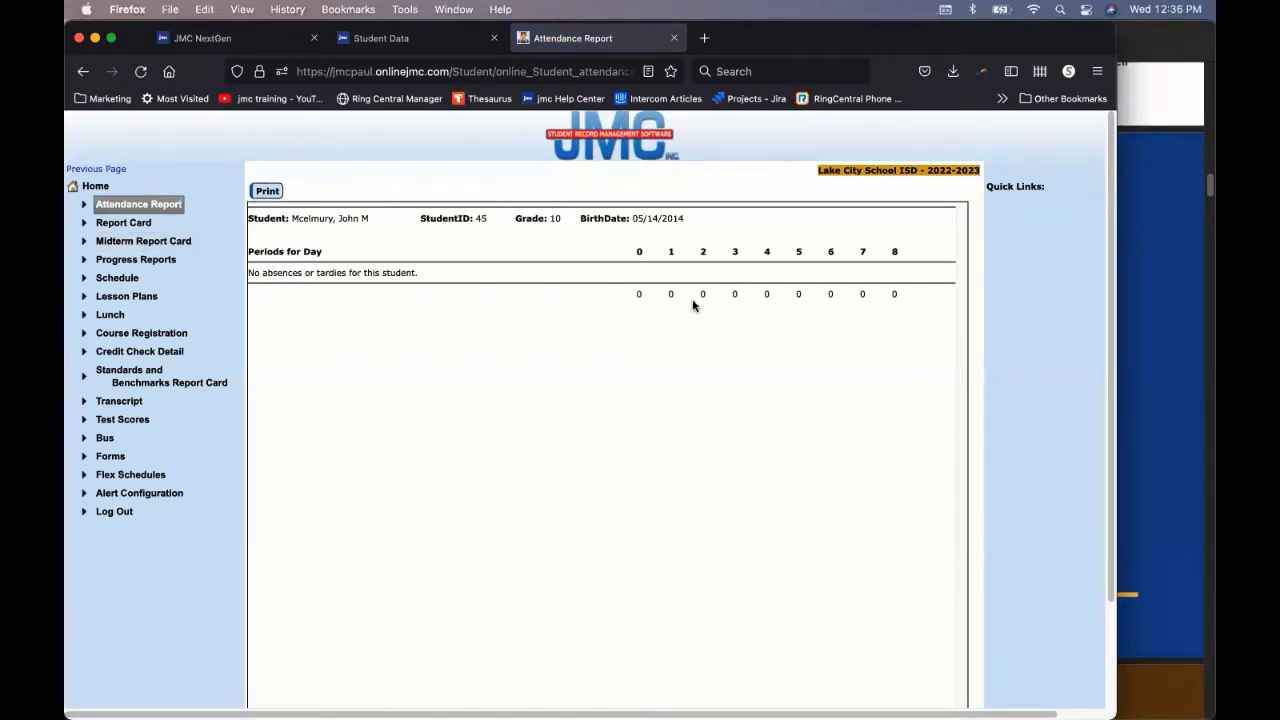
left_click(130, 224)
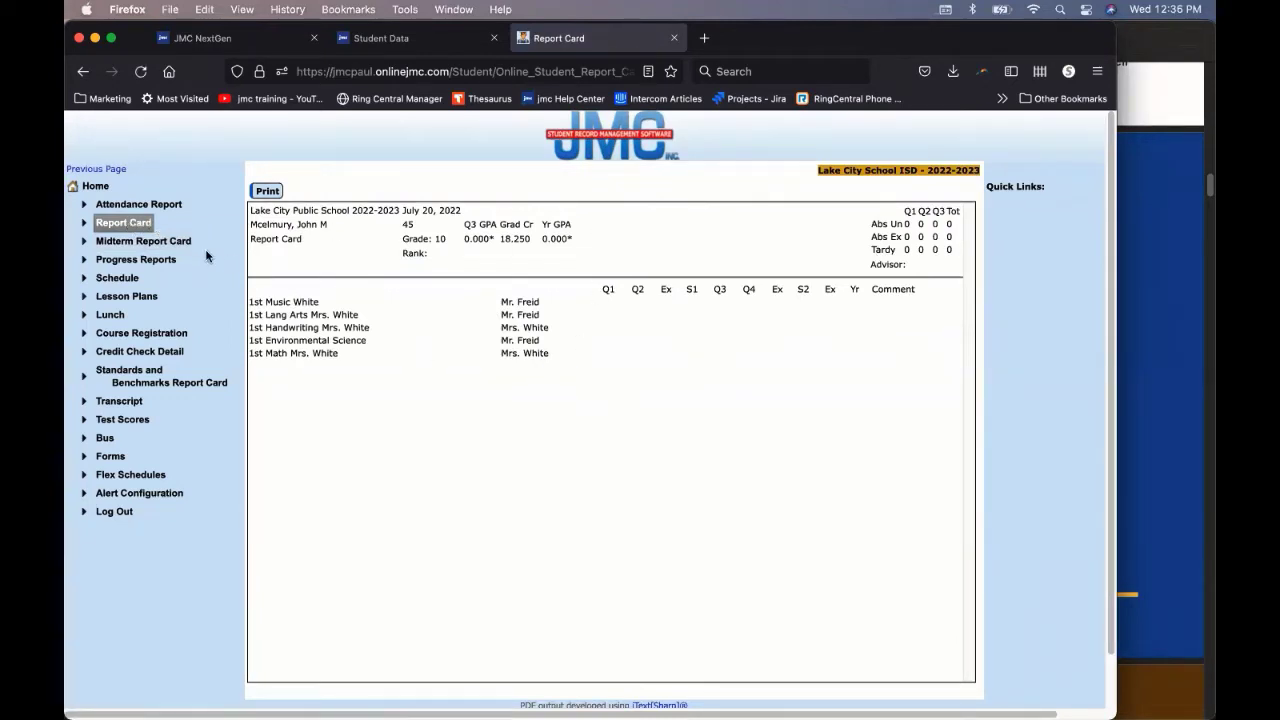
left_click(173, 244)
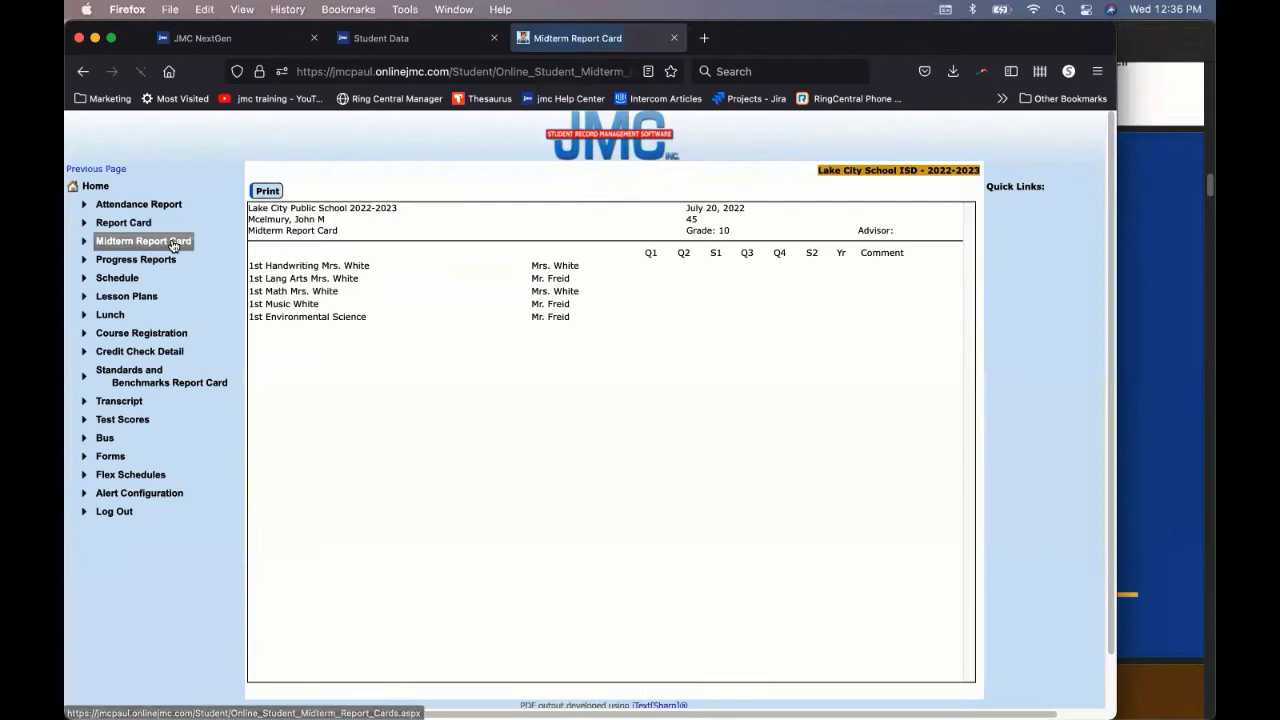
Open Progress Reports and examine the Qtr1 progress report for the 1st Lang Arts course
left_click(163, 261)
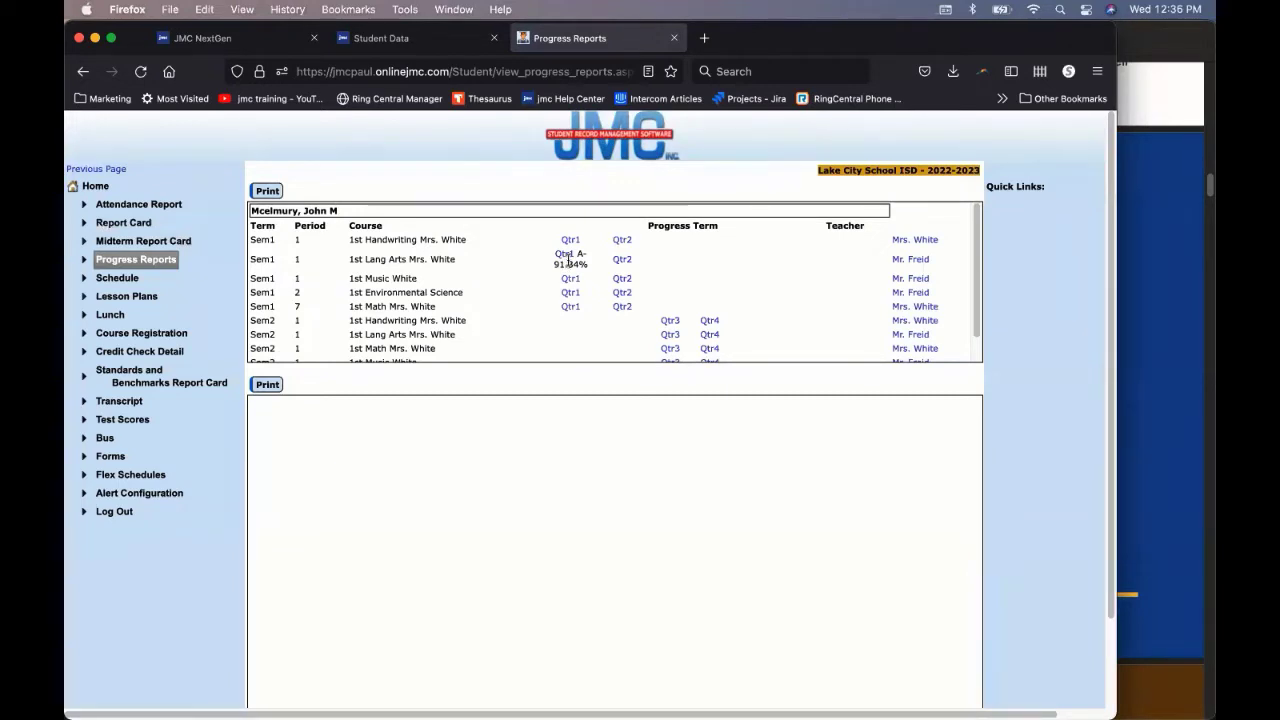
left_click(565, 258)
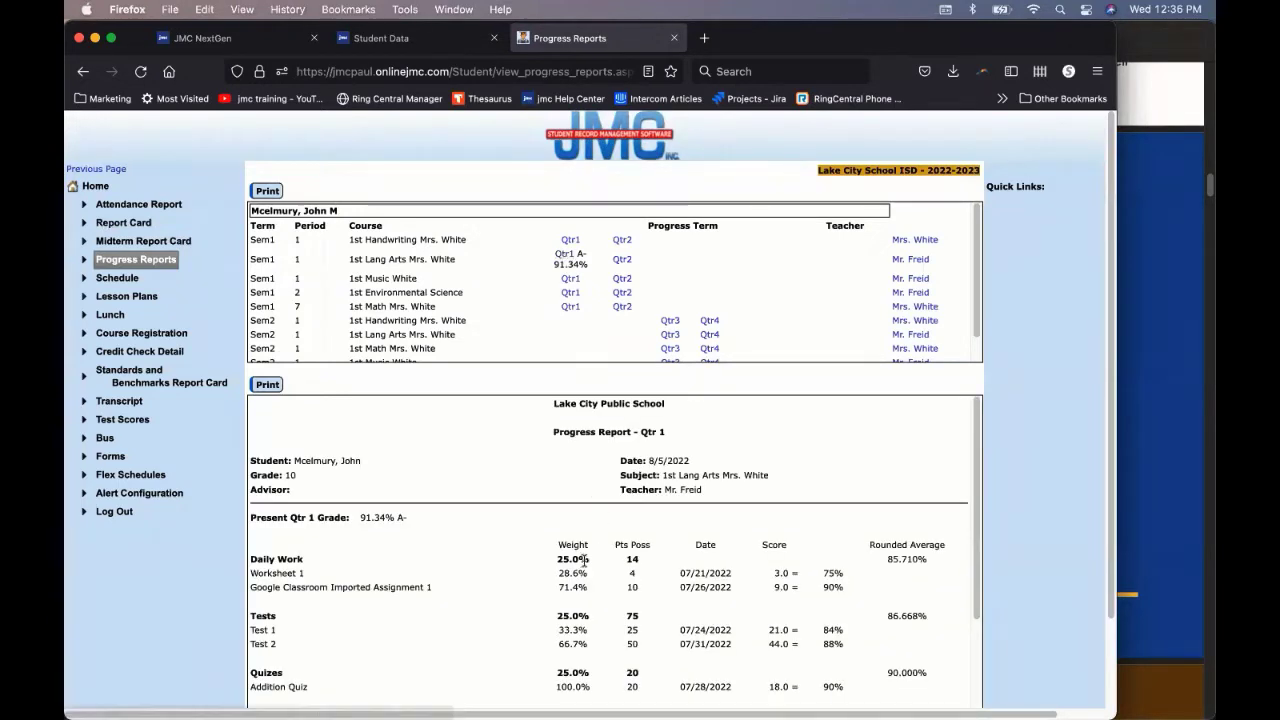
scroll(594, 492, "down", 3)
scroll(445, 583, "down", 2)
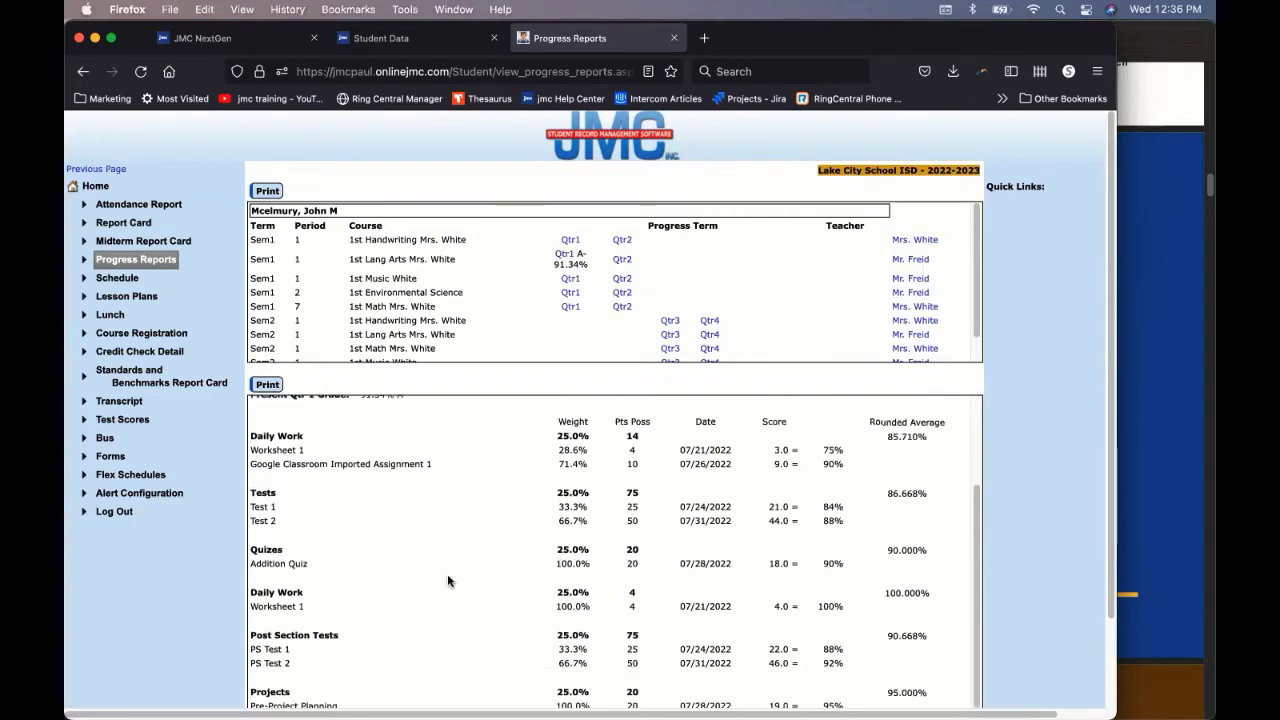
scroll(448, 581, "up", 3)
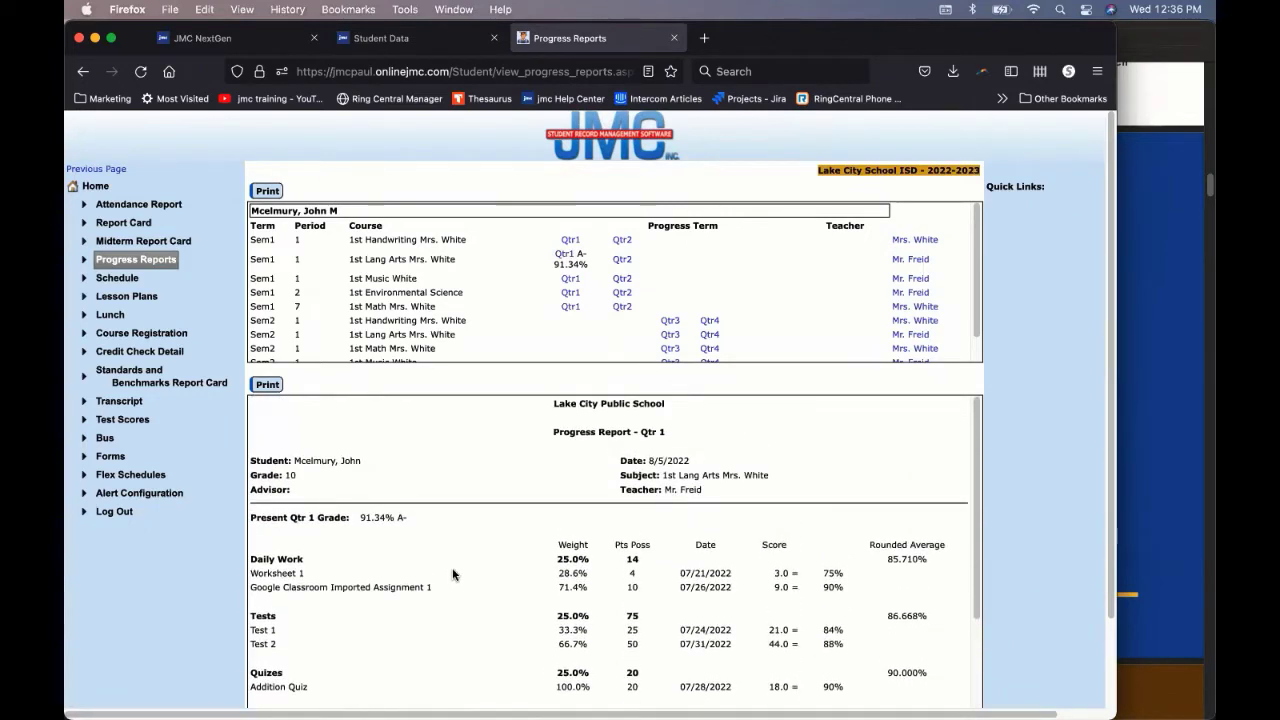
Review the Lesson Plans, Credit Check Detail, Standards and Benchmarks Report Card, Transcript and Test Scores pages
left_click(126, 297)
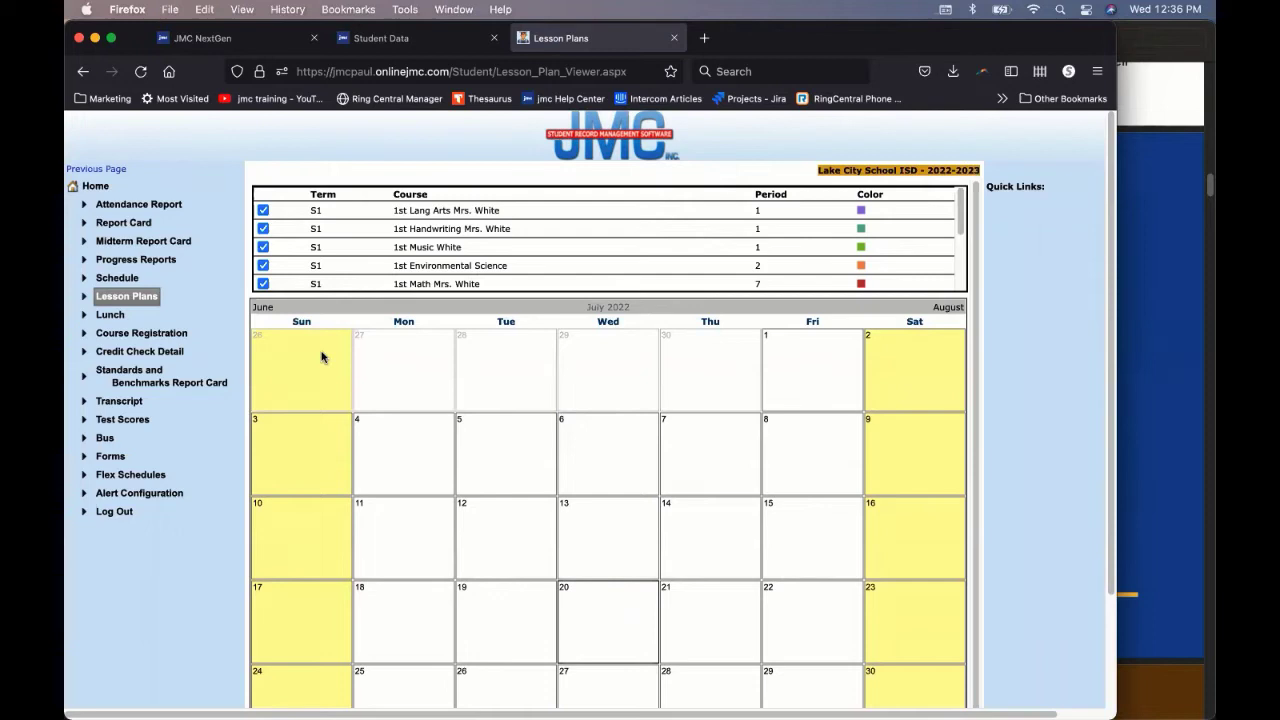
left_click(140, 352)
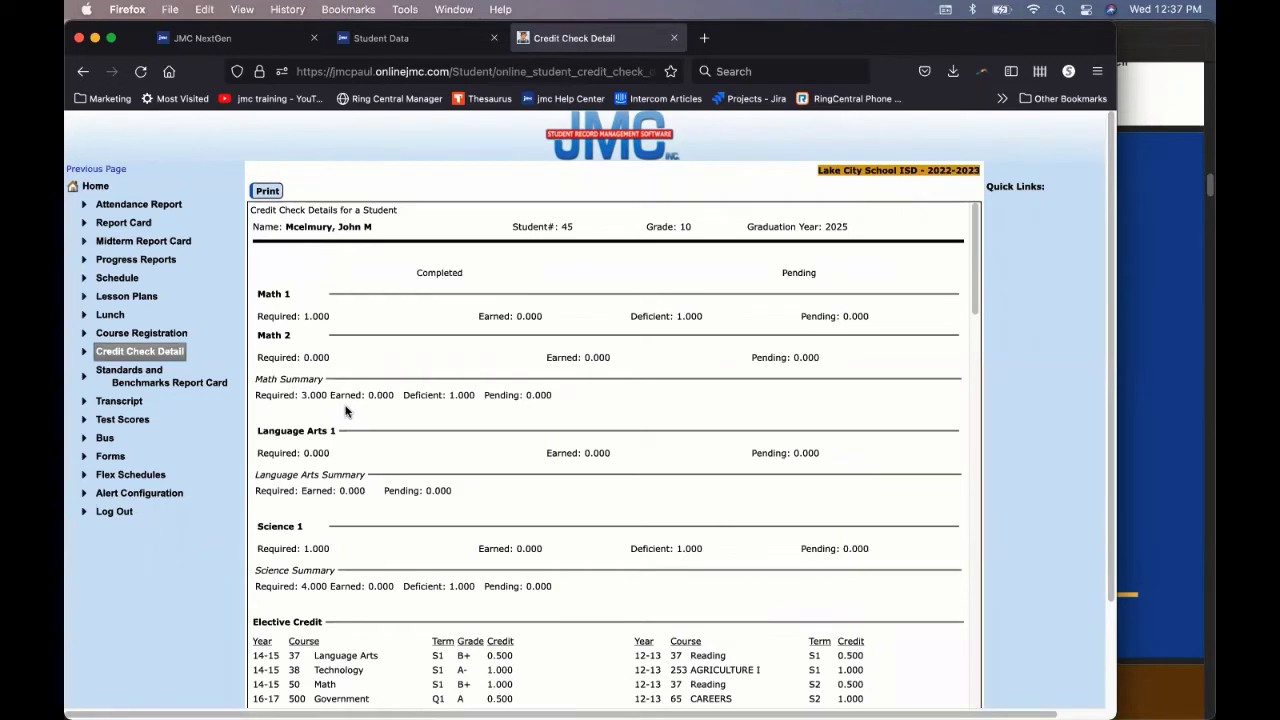
left_click(194, 384)
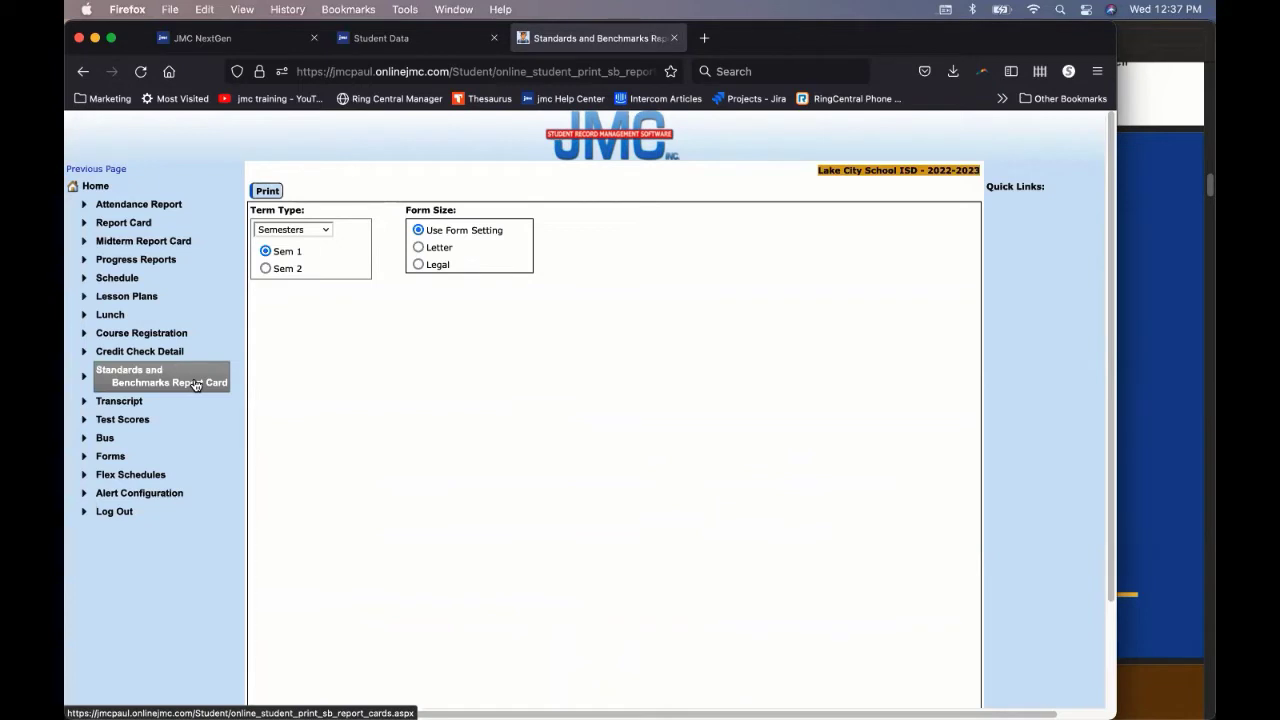
left_click(112, 401)
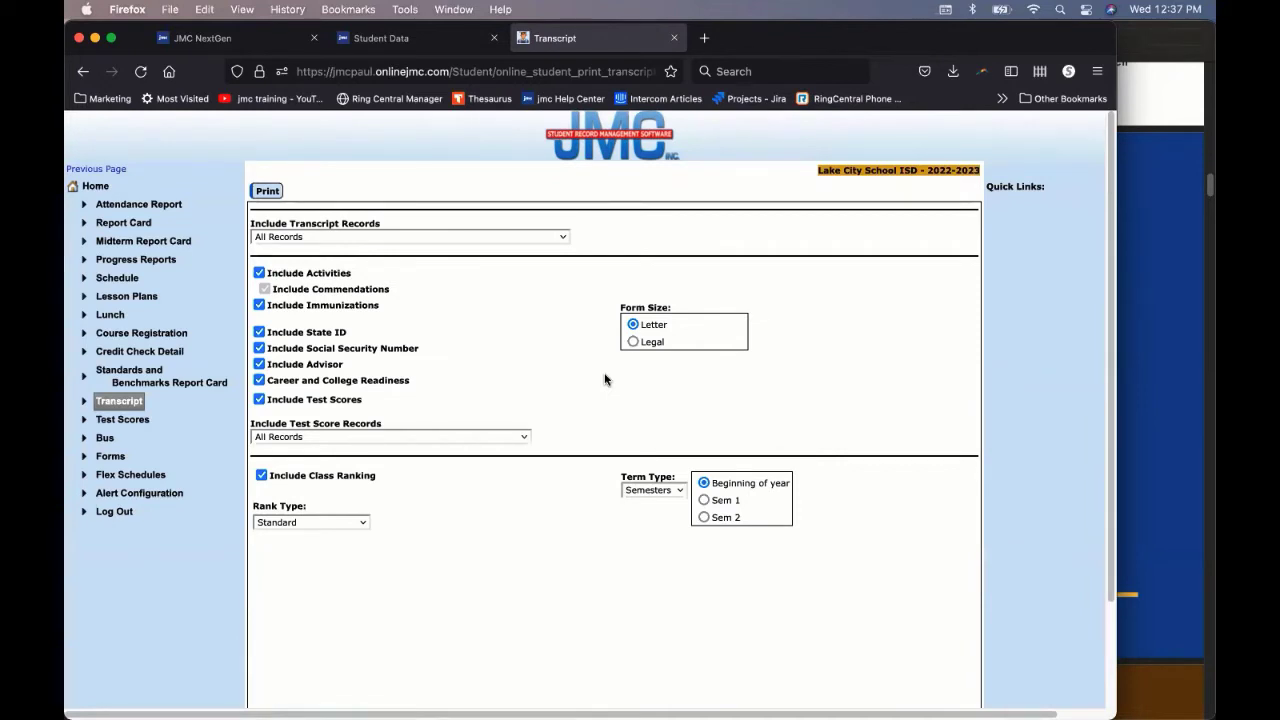
left_click(141, 421)
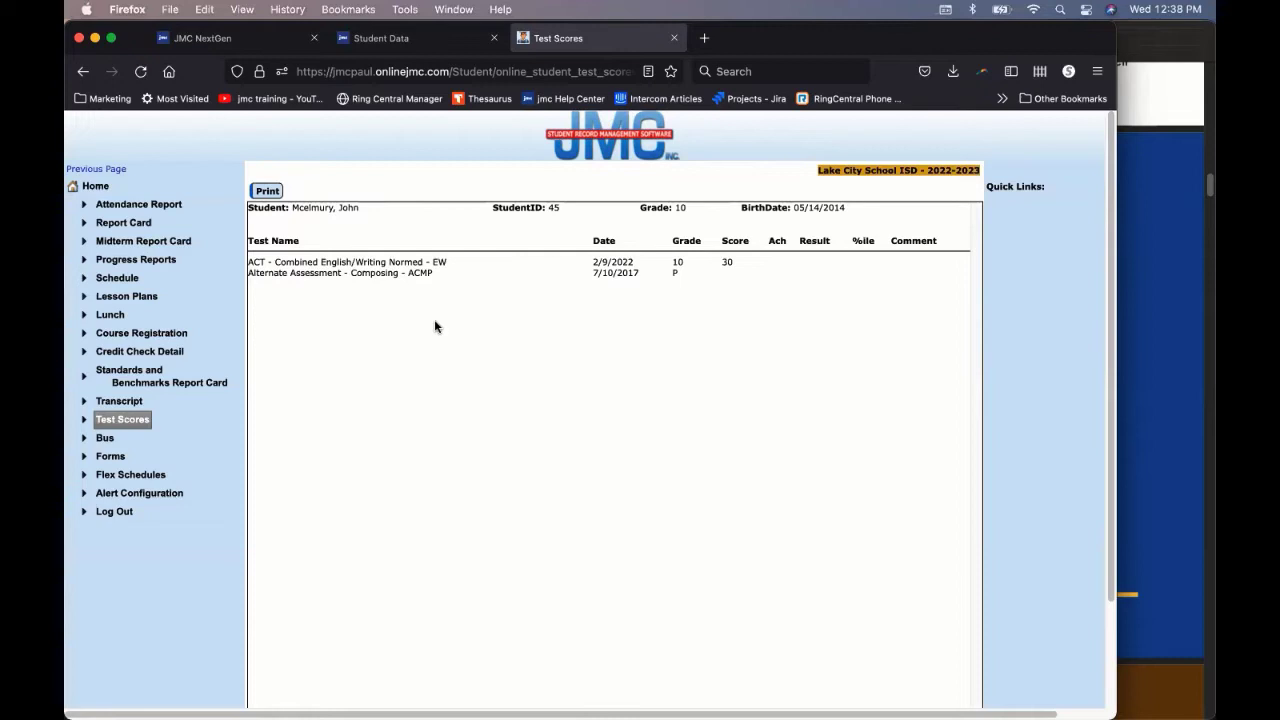
Reopen the 1st Lang Arts Qtr1 progress report and look over its weighted assignments and scores
left_click(135, 259)
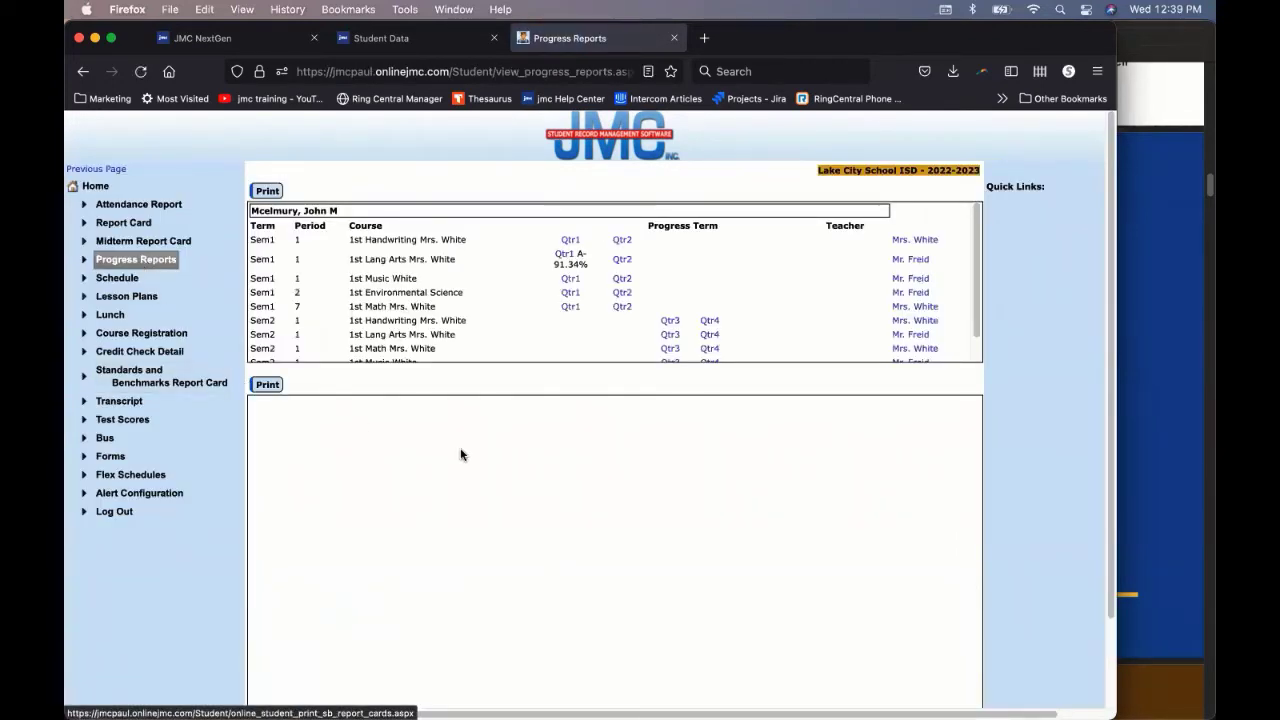
left_click(569, 257)
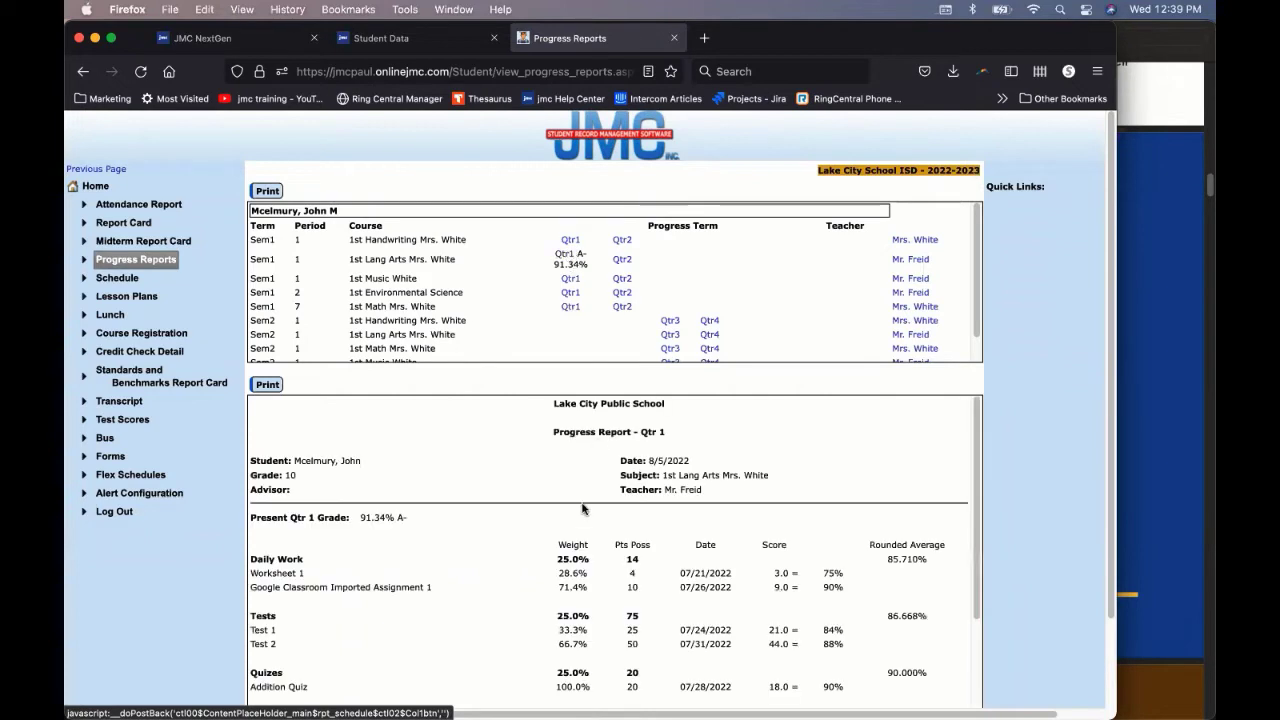
scroll(580, 535, "down", 1)
scroll(579, 531, "down", 1)
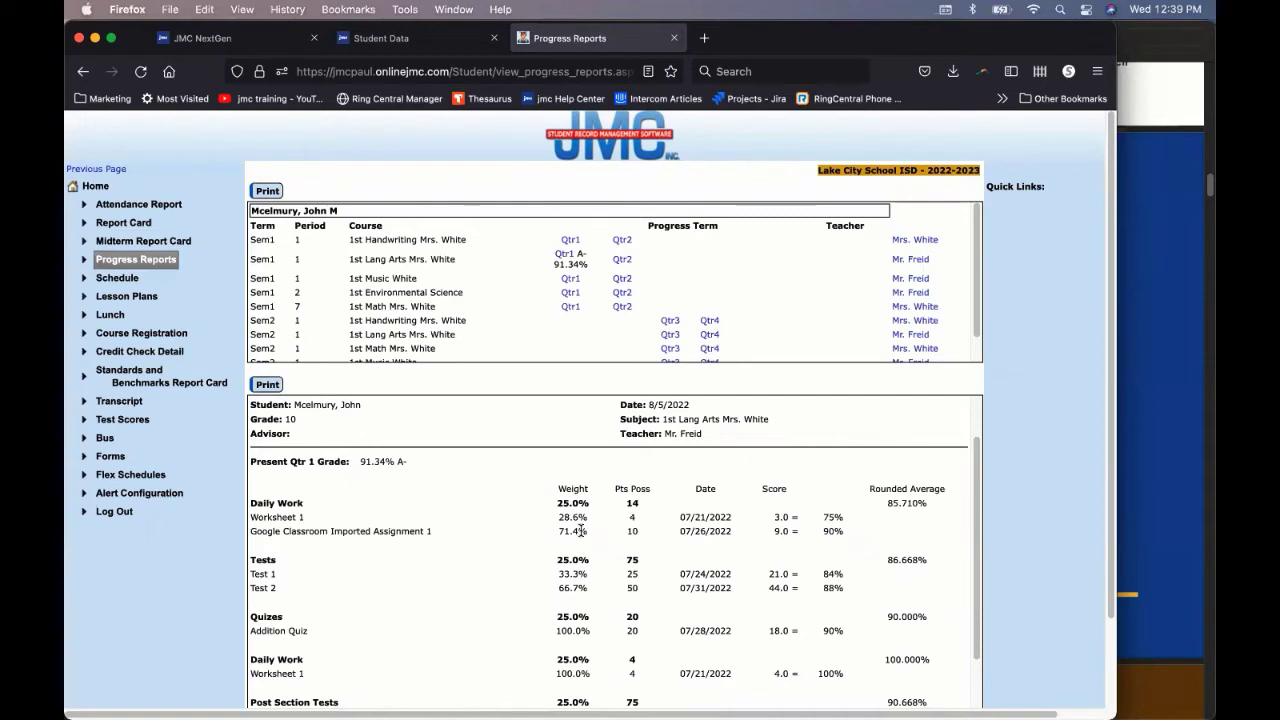
scroll(606, 471, "up", 2)
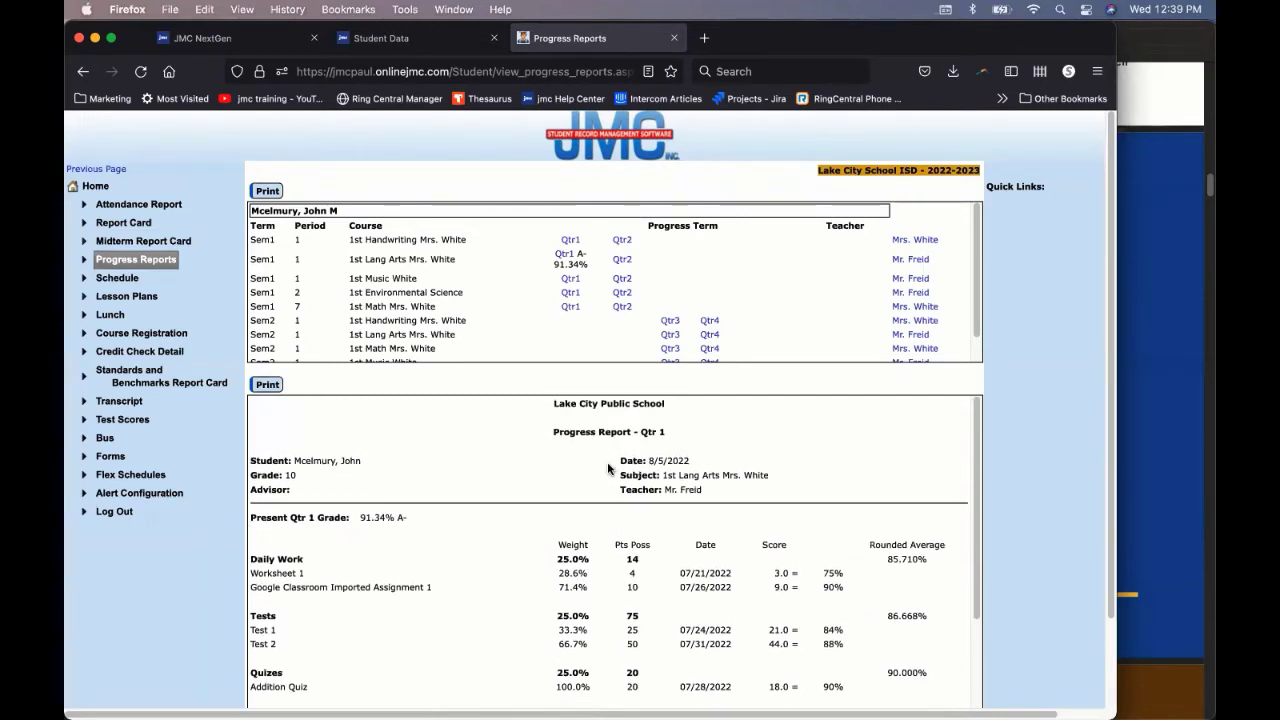
Return the student portal to its home page, switch to Preview and present the Q&A slide as a slideshow
left_click(80, 186)
left_click(1140, 250)
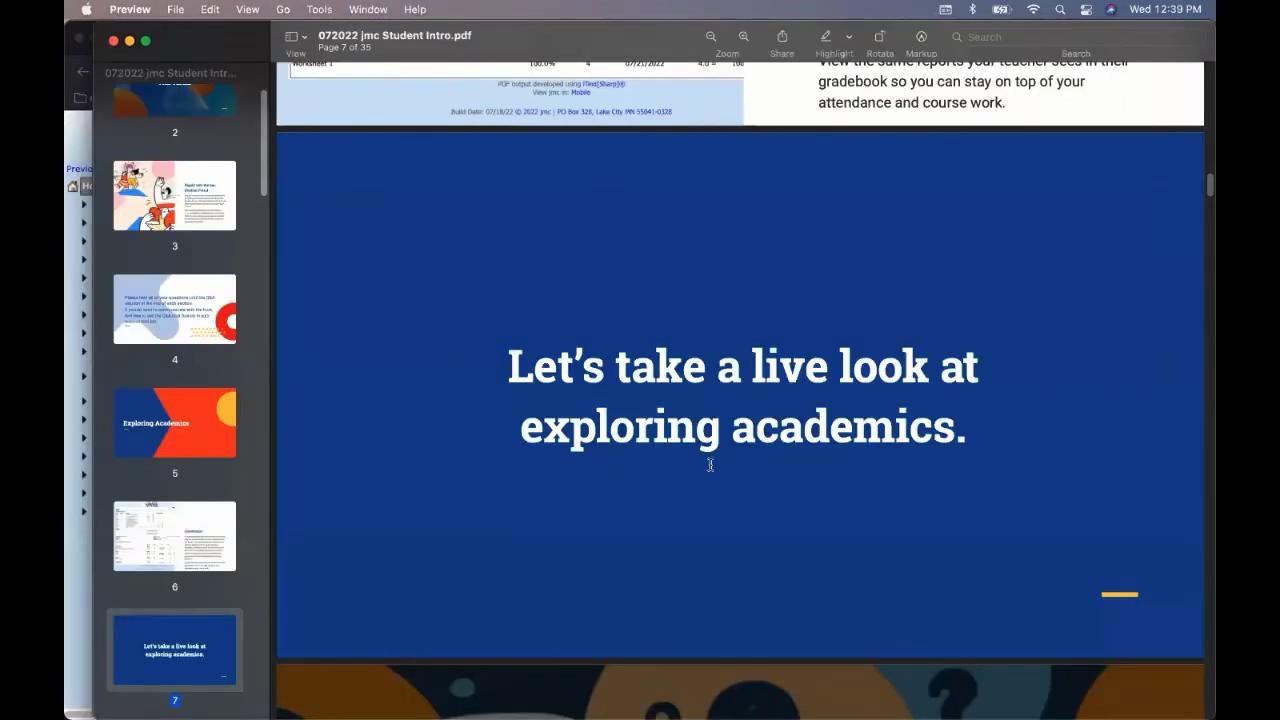
scroll(657, 508, "down", 2)
scroll(657, 510, "down", 3)
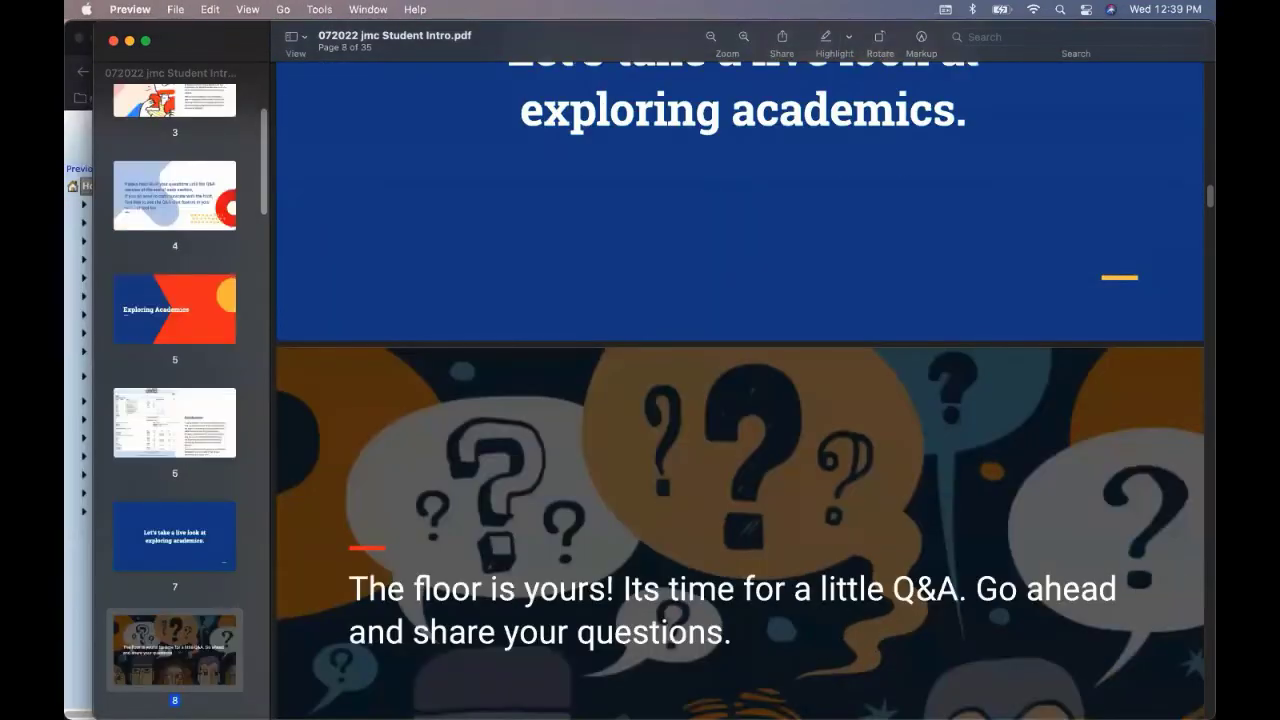
scroll(537, 490, "down", 2)
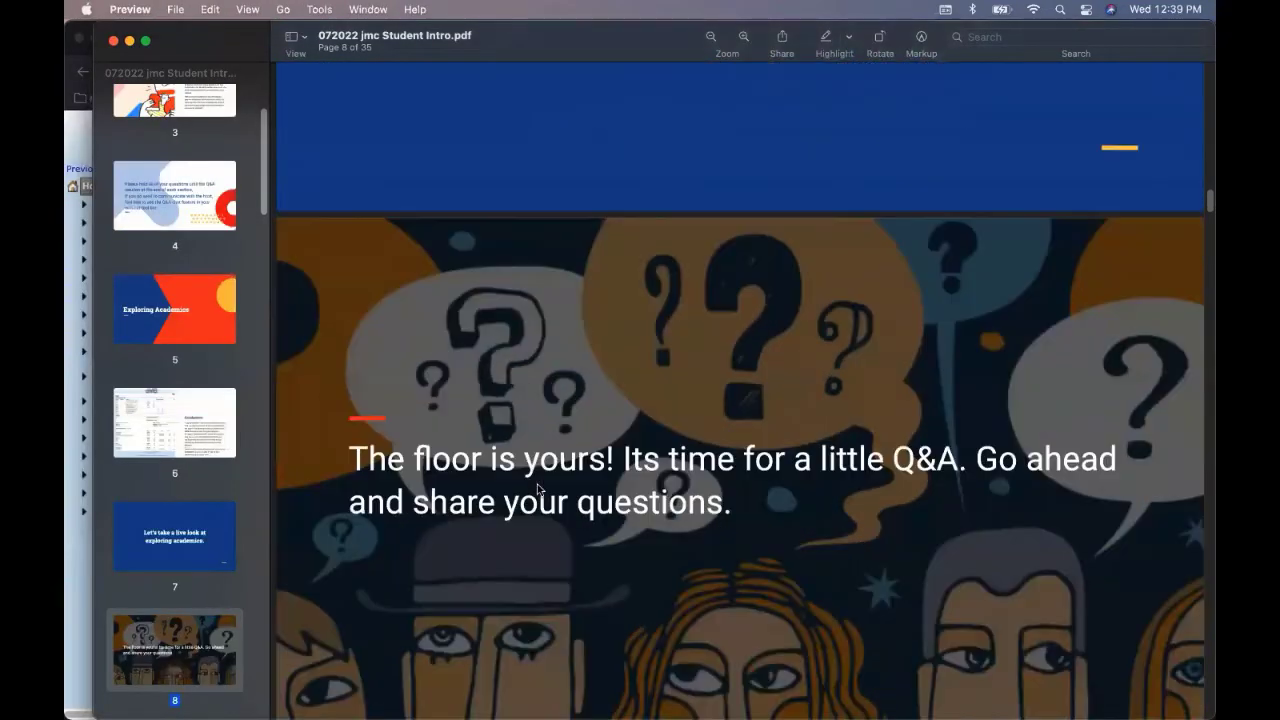
left_click(242, 9)
left_click(262, 473)
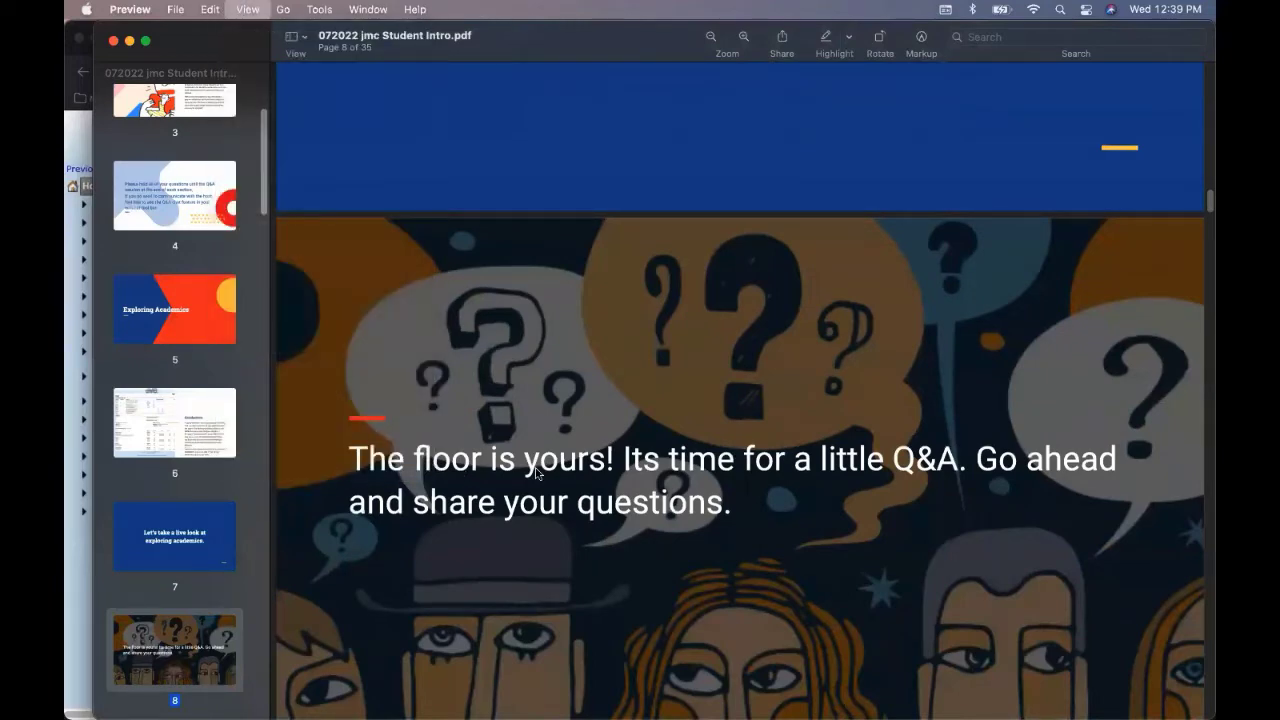
Advance the slides to the bussing info live look, switch to Firefox and open the student's Bus information
key("Right")
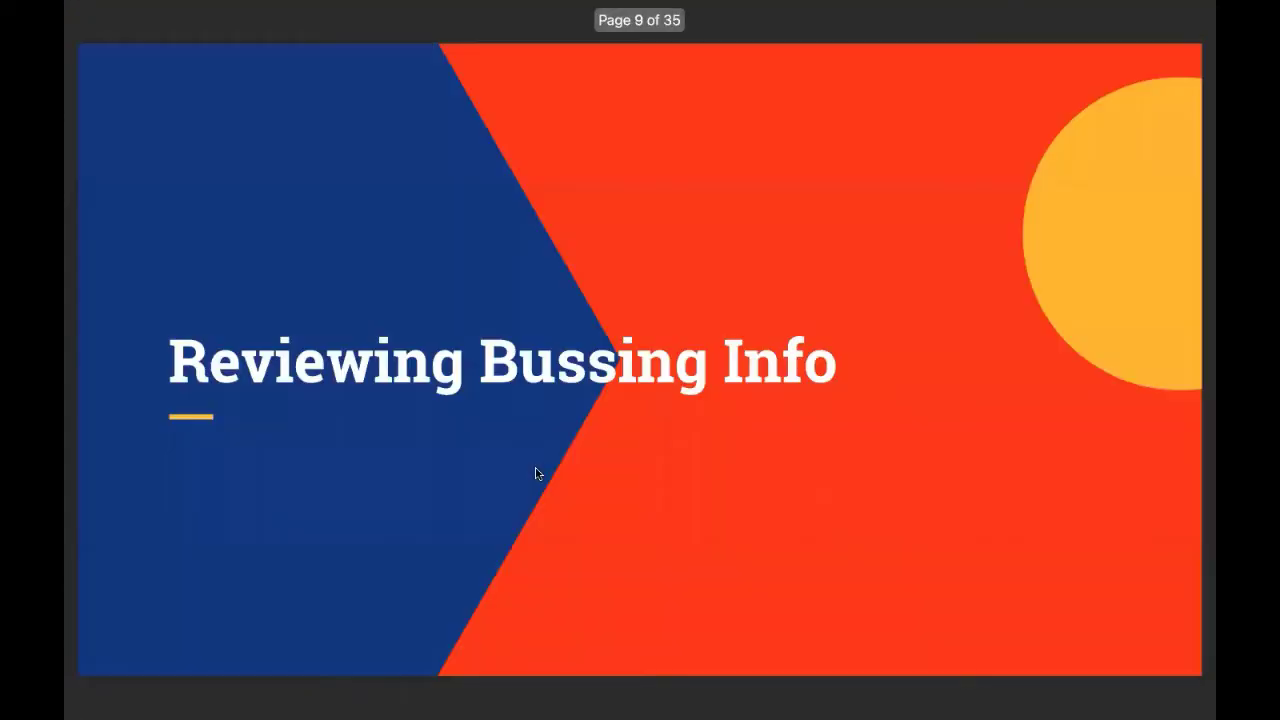
key("Right")
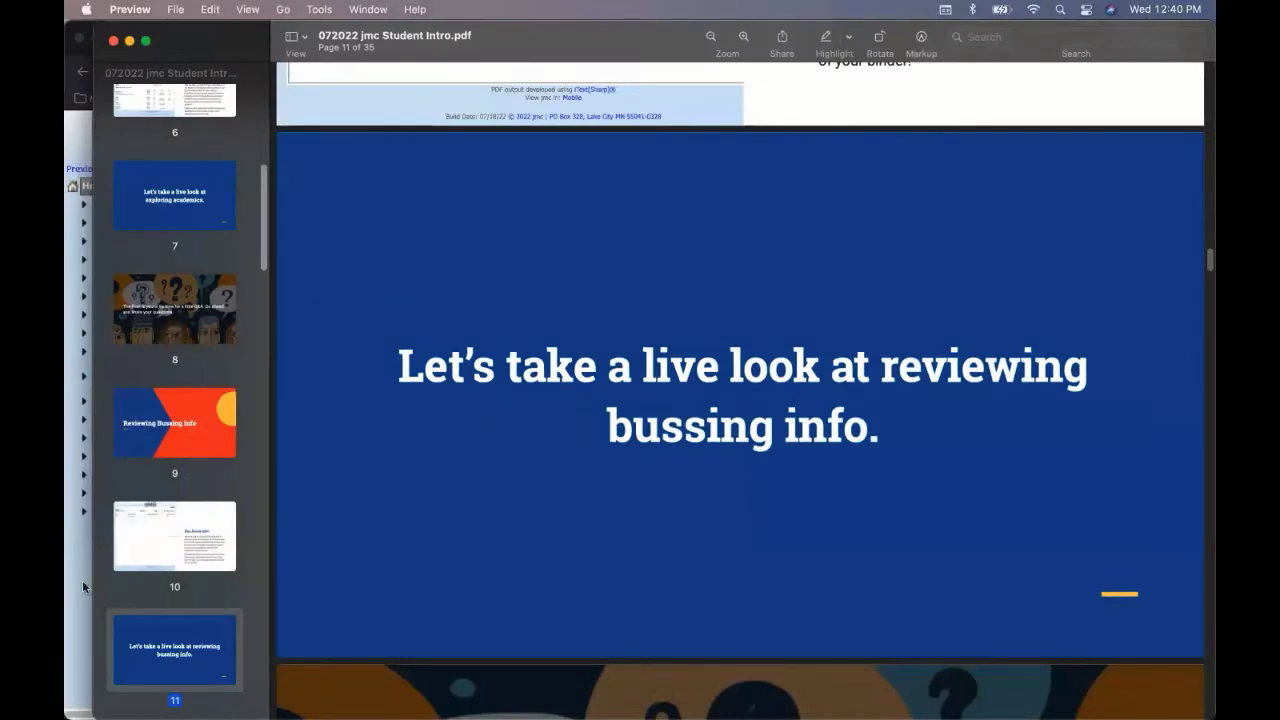
key("super+Tab")
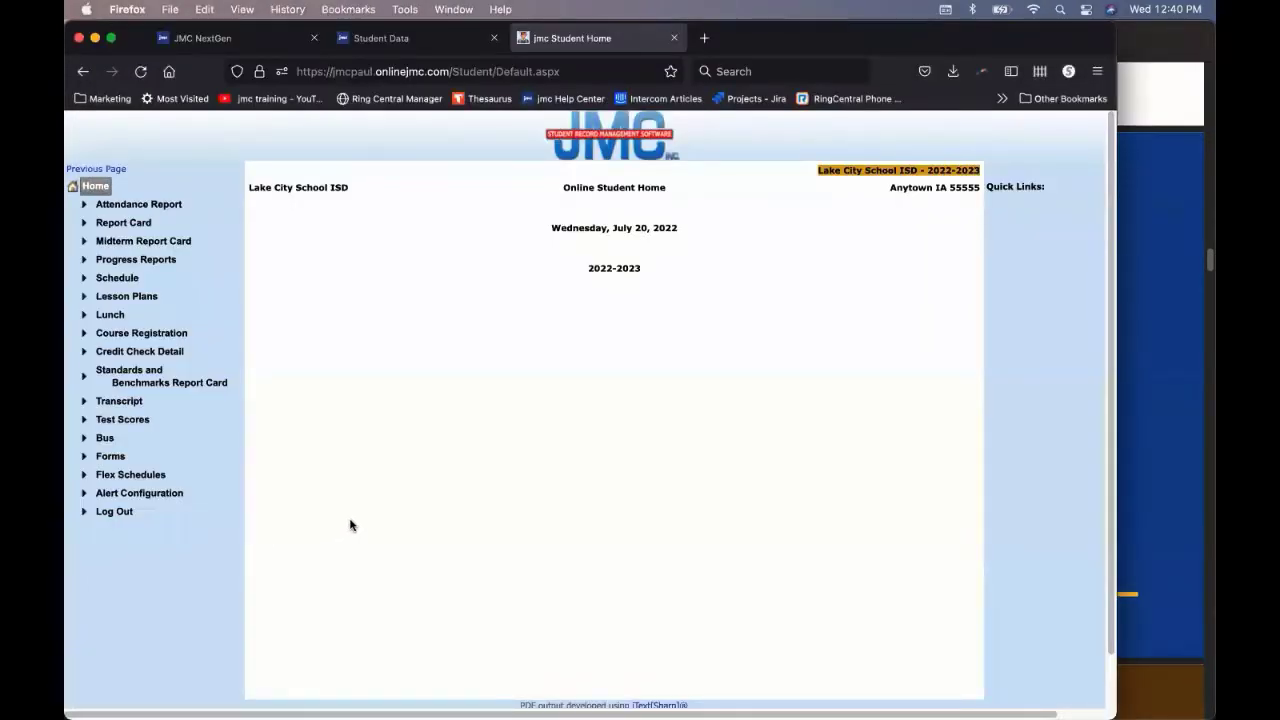
left_click(106, 439)
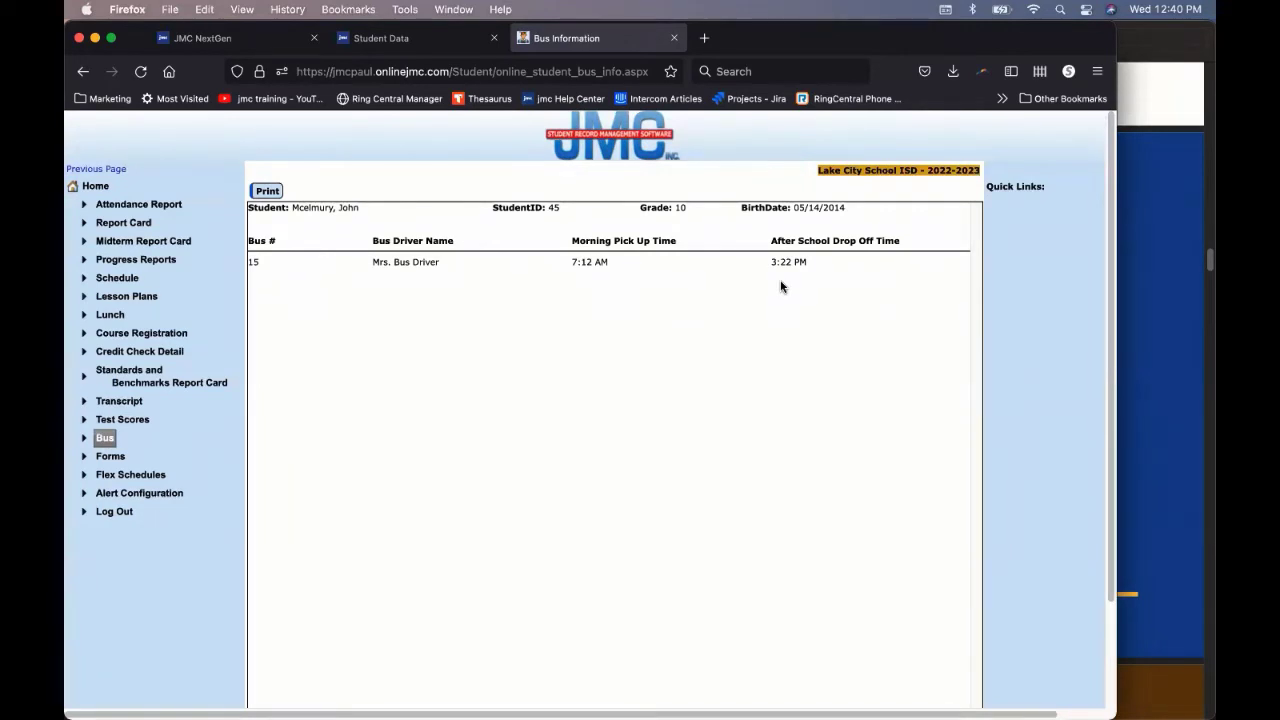
Switch to Preview, present the Entering Course Registration slides up to the live look and return to the student portal in Firefox
left_click(1142, 308)
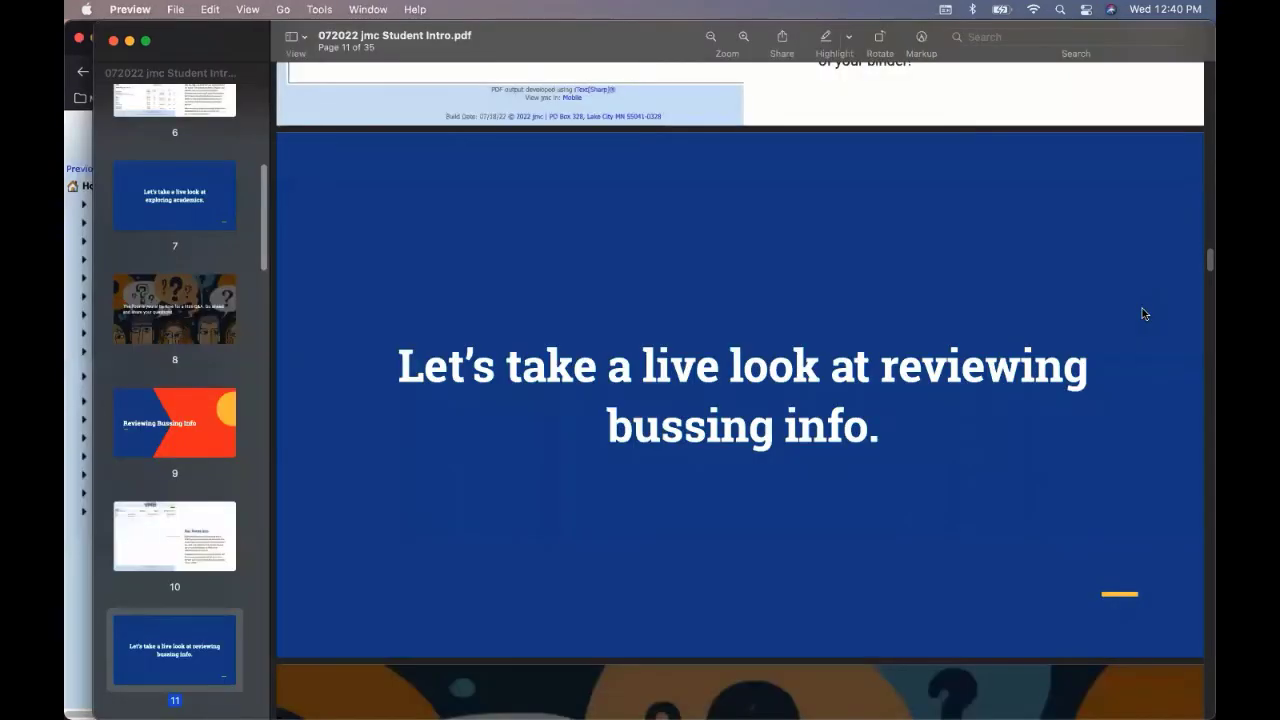
left_click(247, 9)
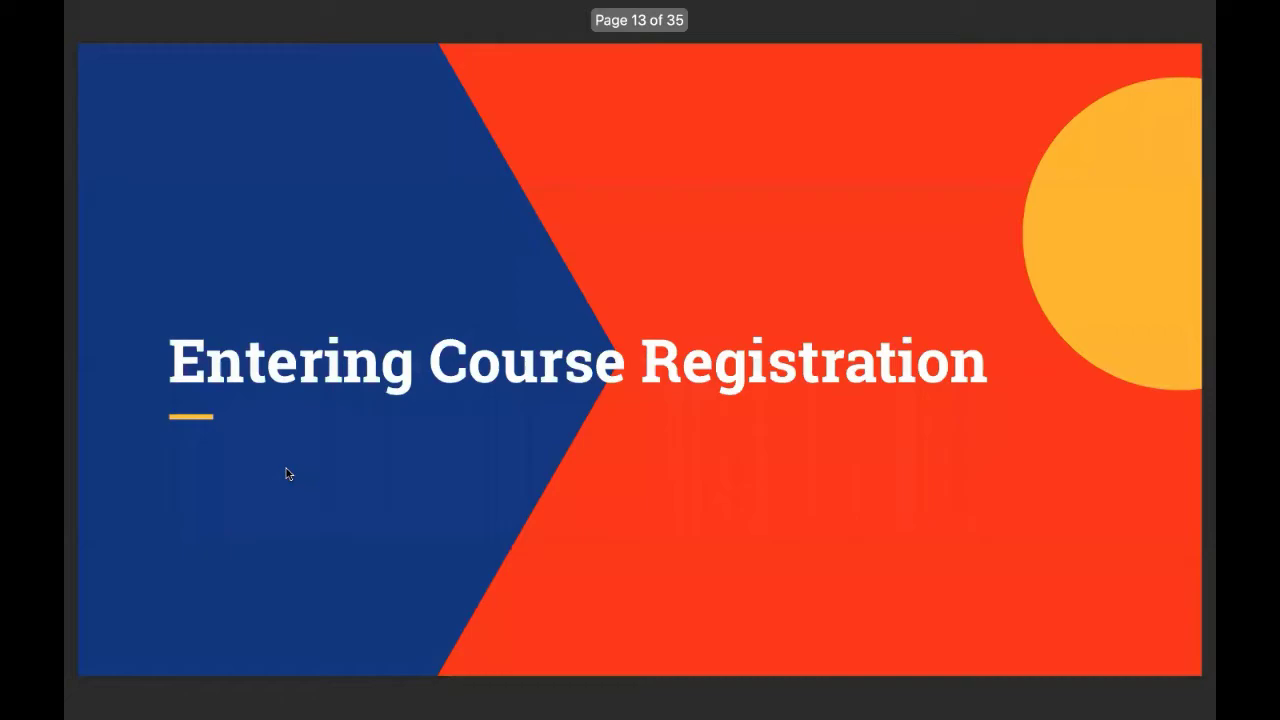
key("Down")
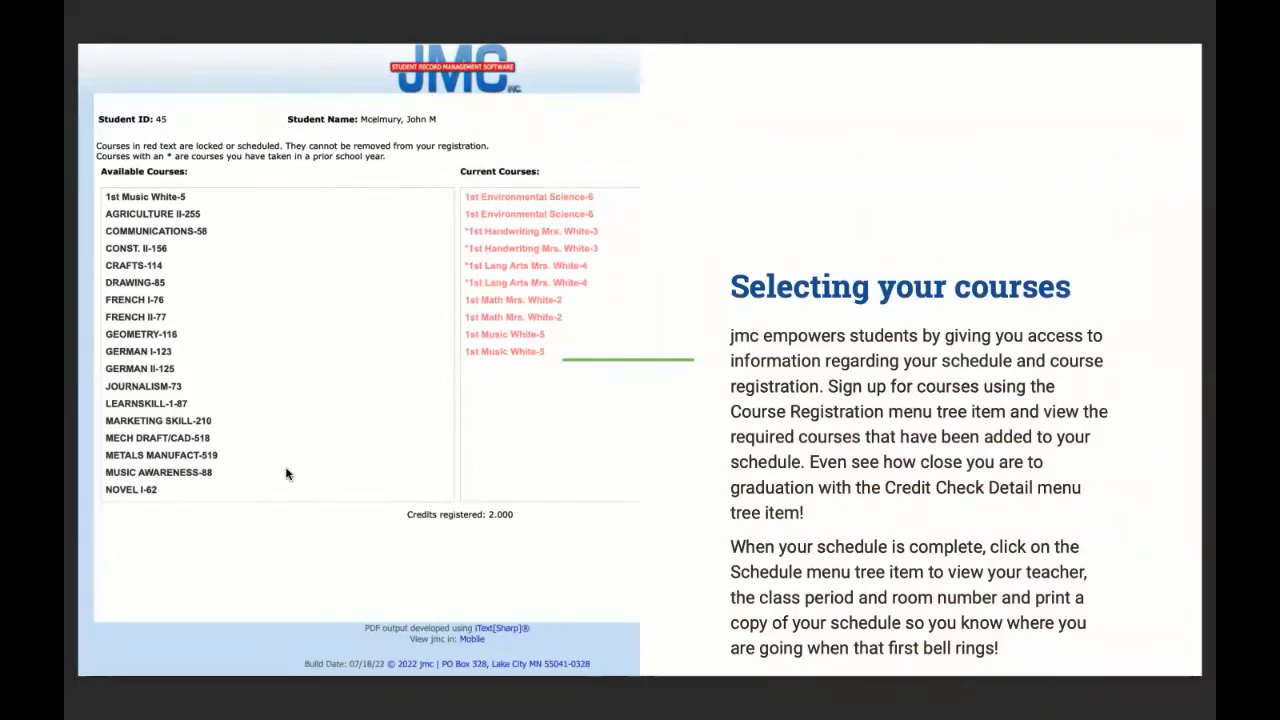
key("Right")
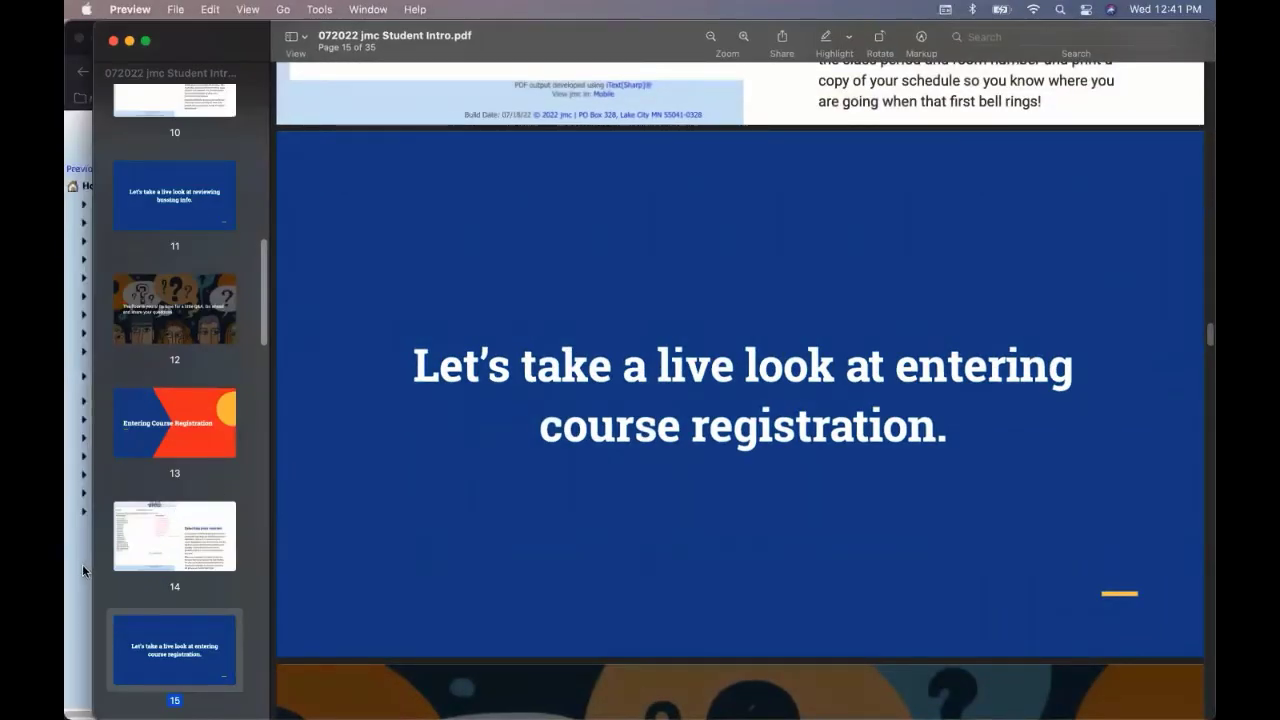
left_click(82, 564)
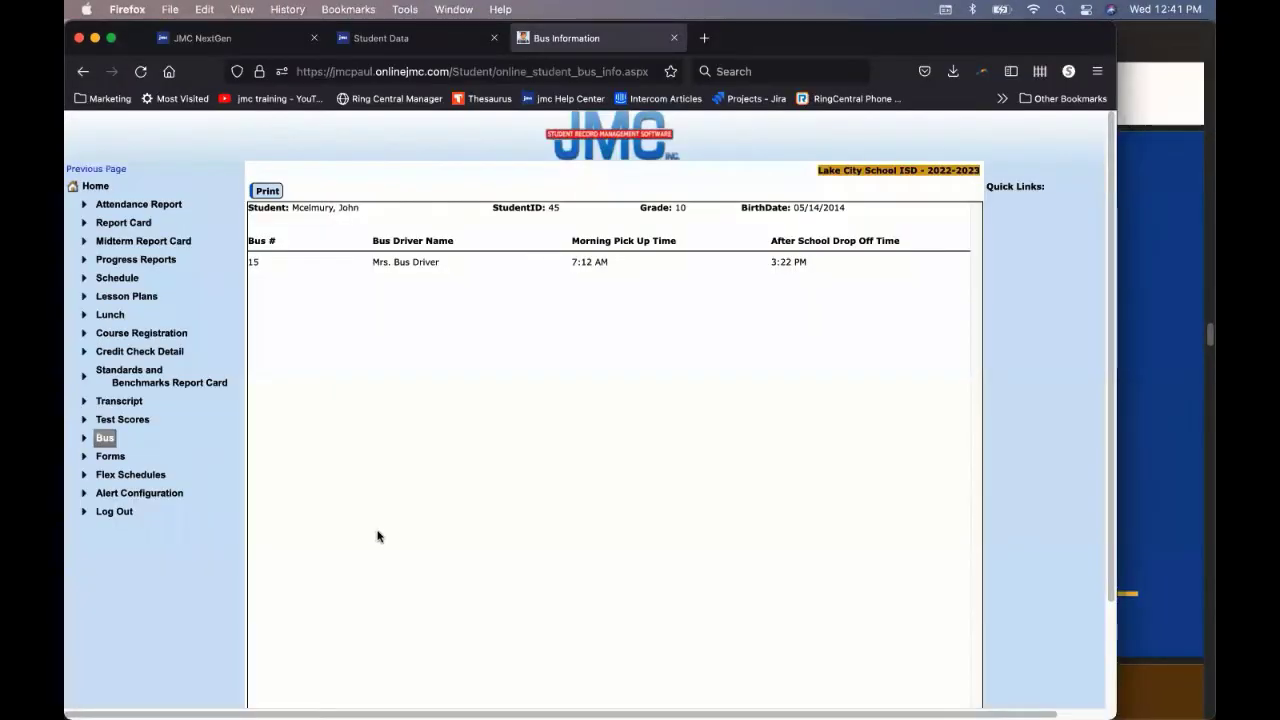
Open Course Registration from the portal home page and add FRENCH I-76 and JOURNALISM-73 to the student's current courses
left_click(100, 188)
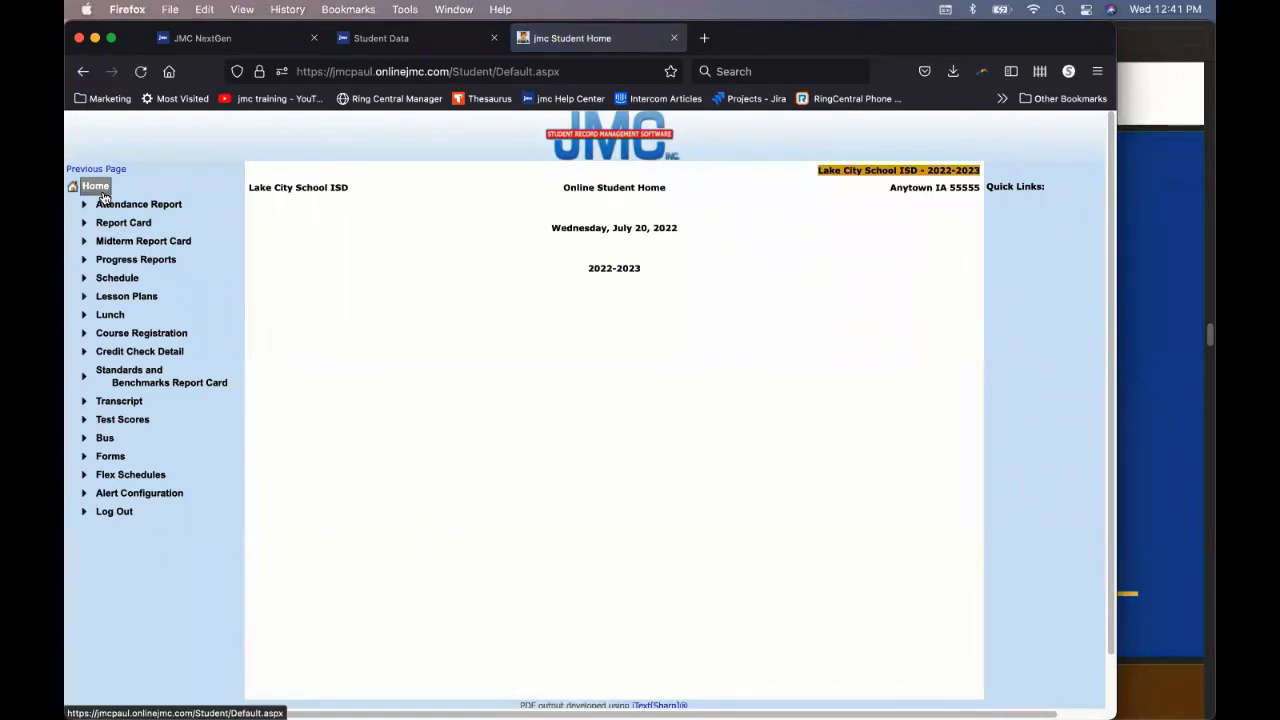
left_click(137, 338)
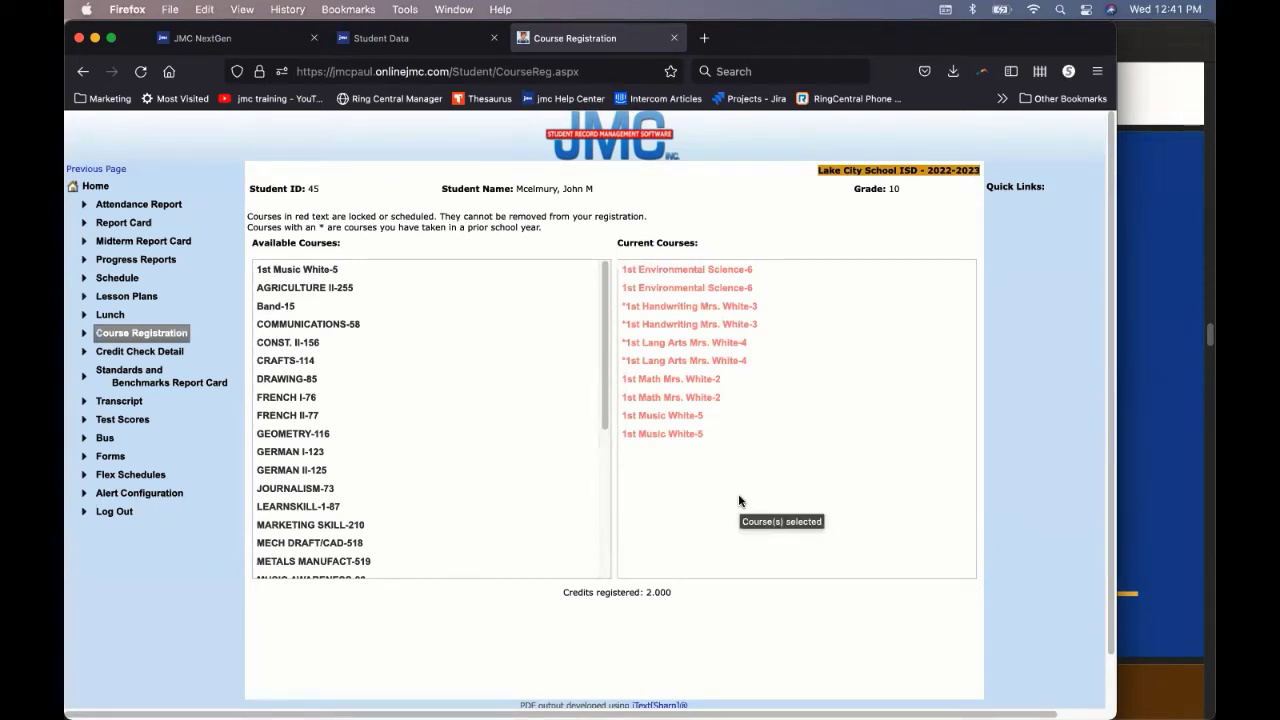
left_click(450, 397)
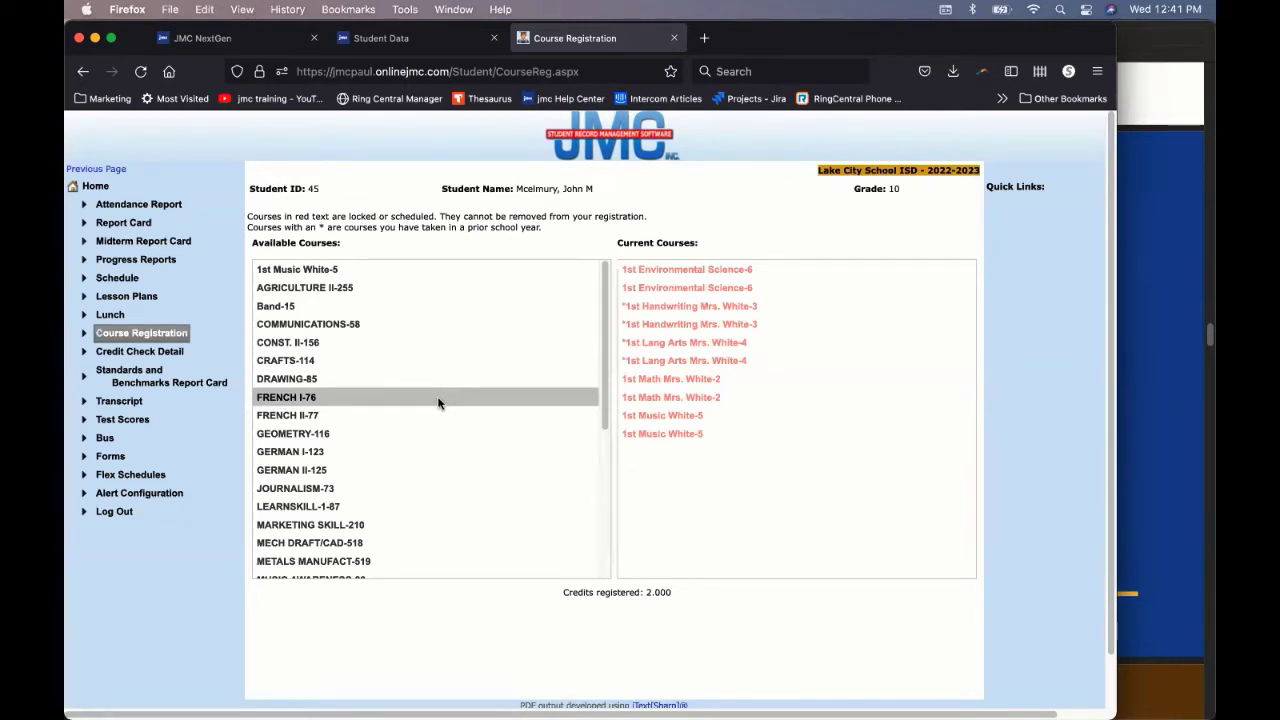
double_click(362, 397)
double_click(370, 492)
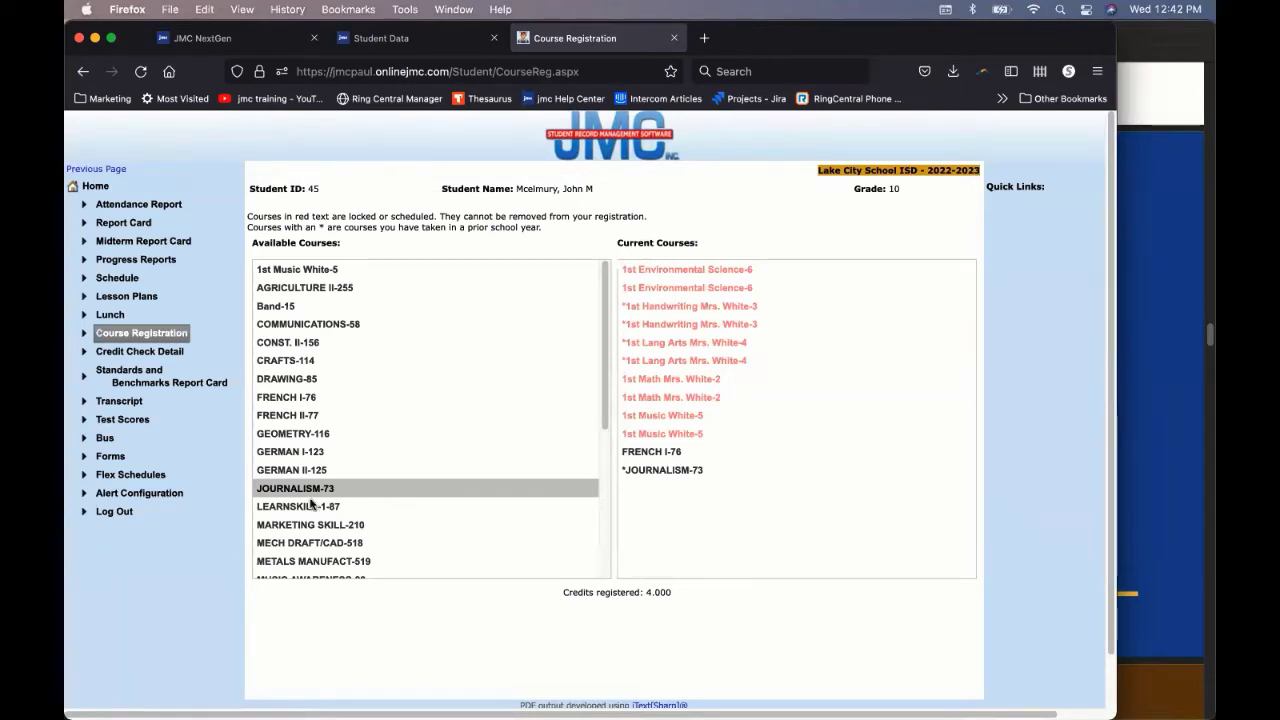
Look over the student's Schedule, Credit Check Detail and Transcript pages, and return to the portal home page
left_click(107, 282)
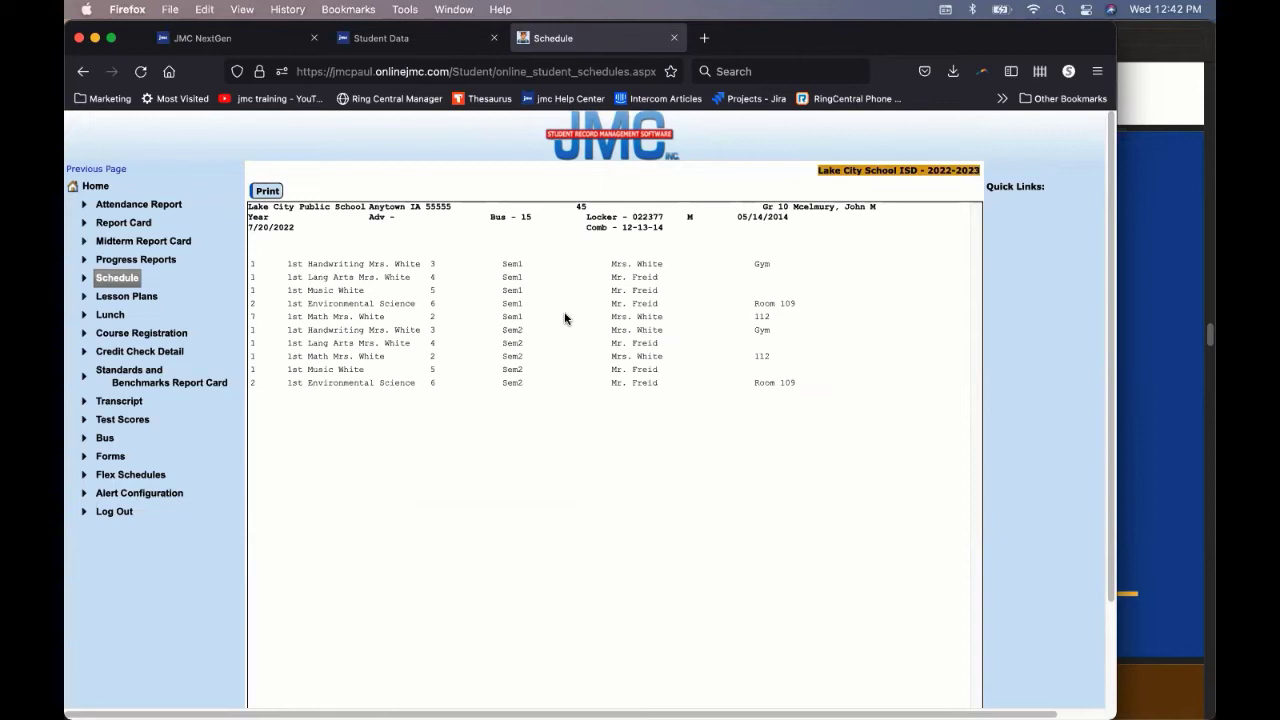
left_click(175, 355)
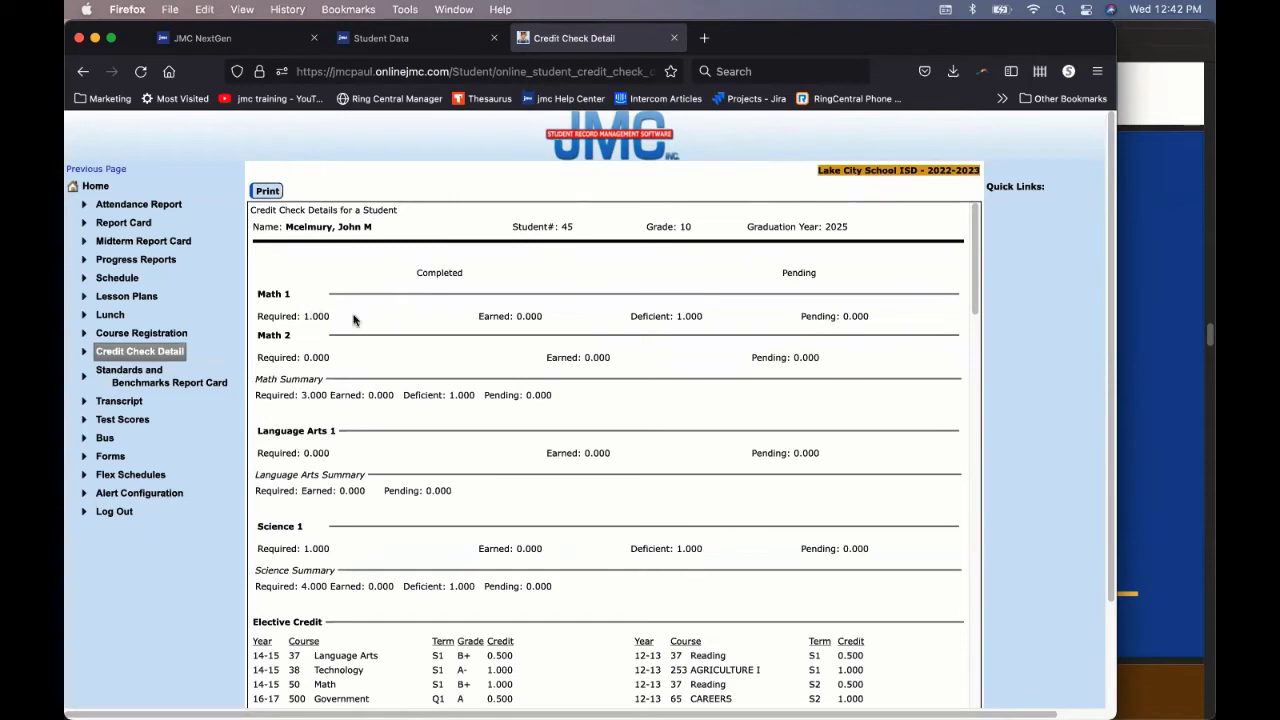
scroll(617, 454, "down", 4)
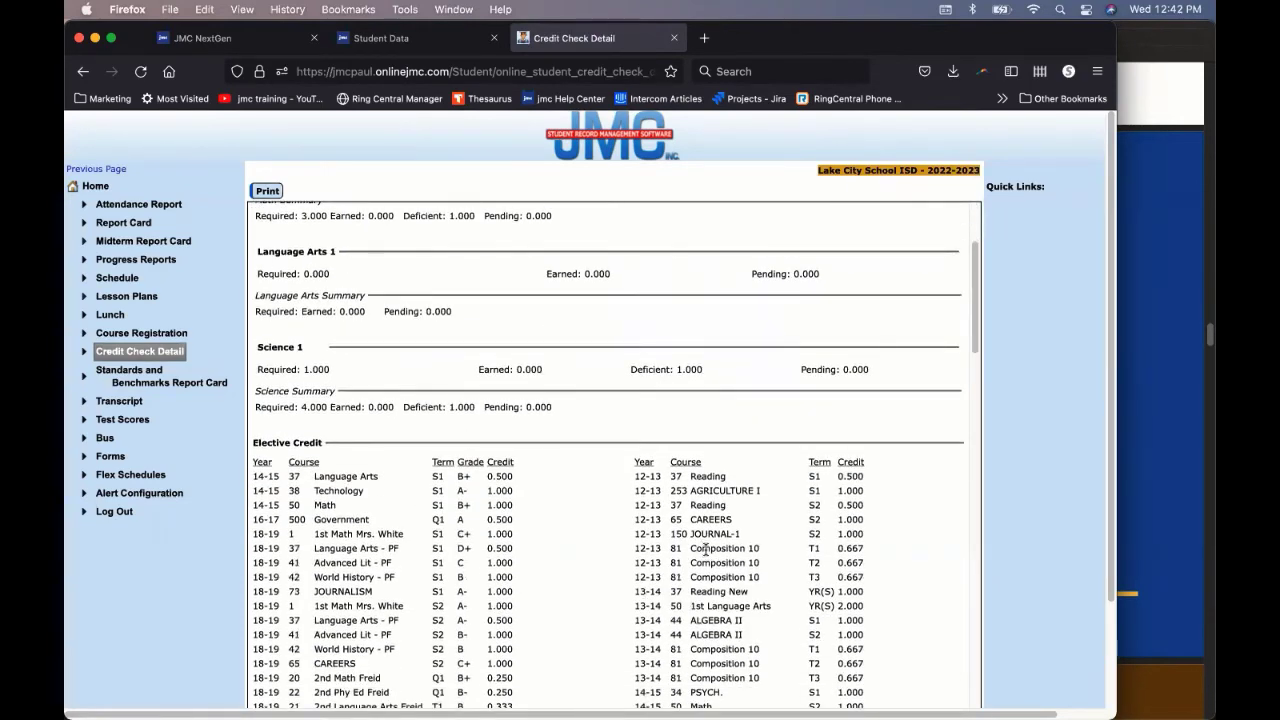
scroll(706, 550, "up", 3)
scroll(706, 553, "up", 1)
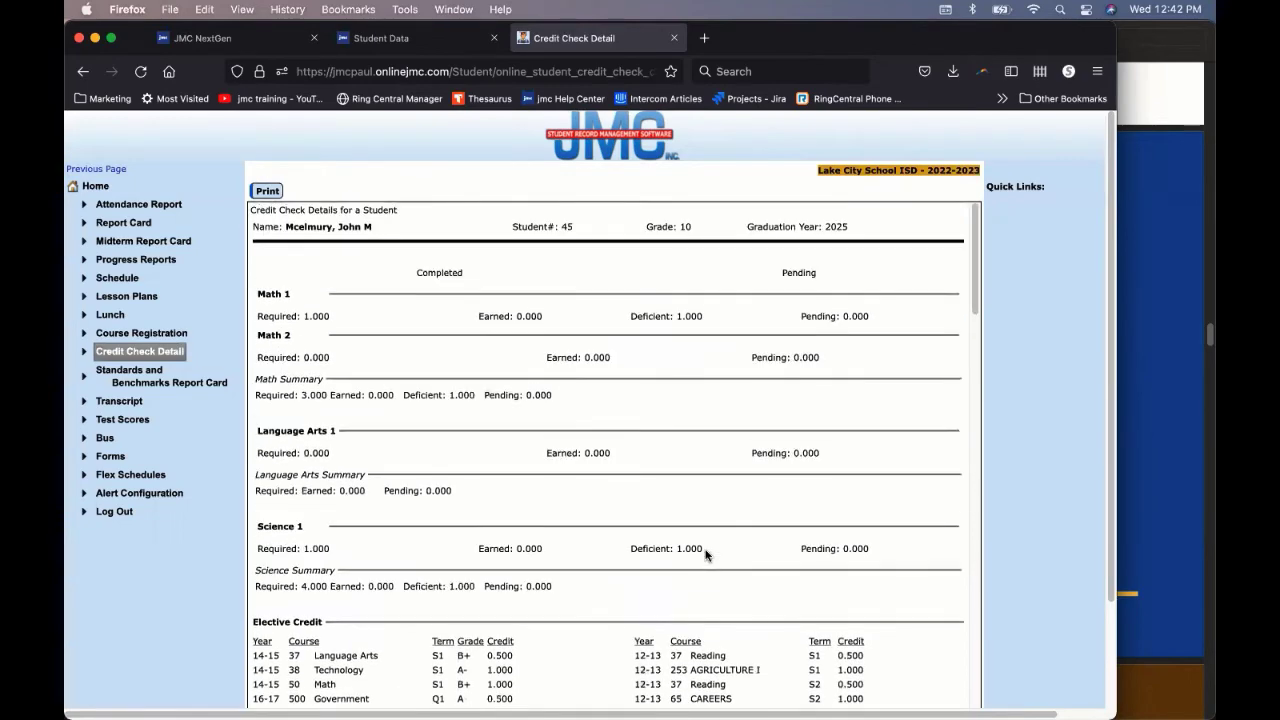
left_click(104, 407)
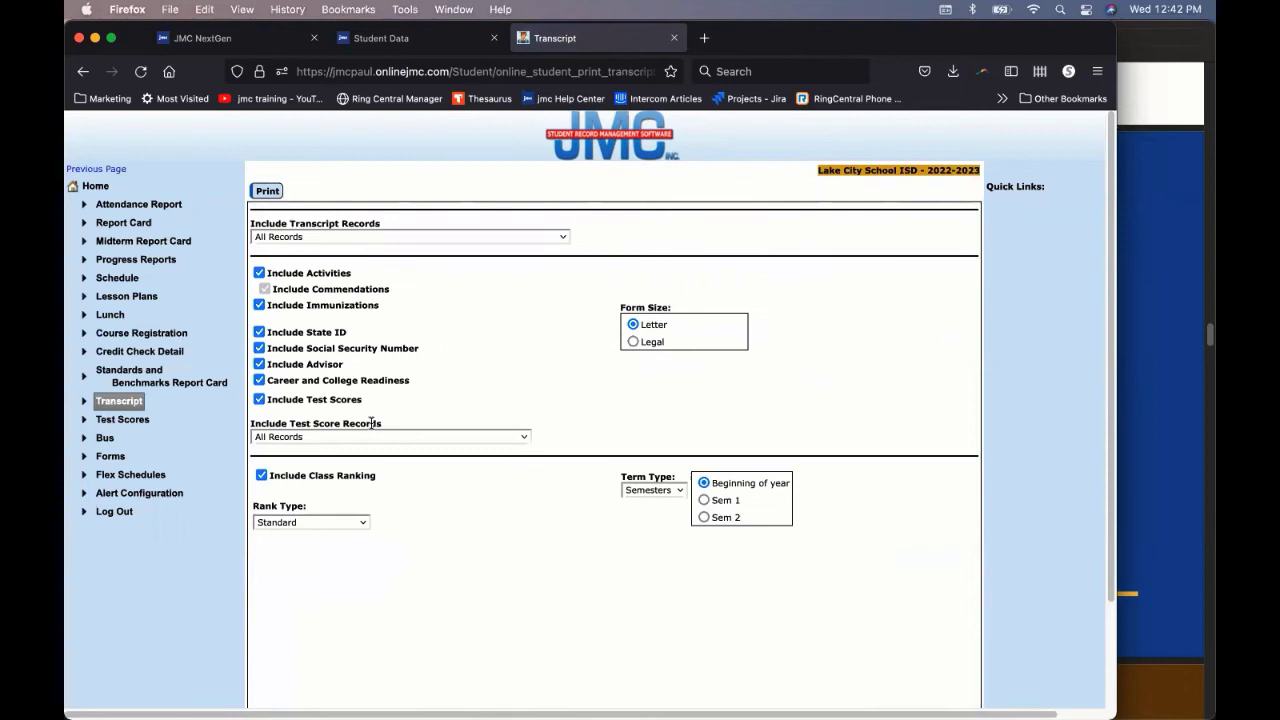
left_click(95, 186)
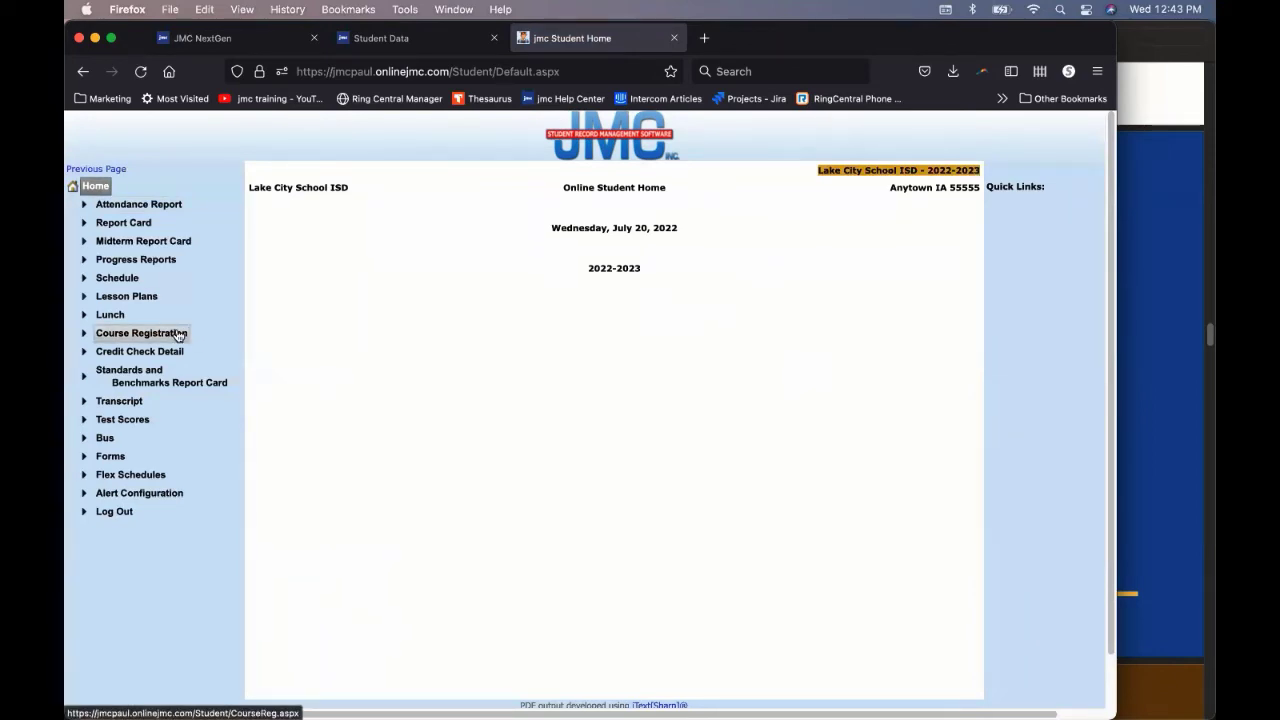
Switch to Preview and present the Q&A and Viewing Lunch Transactions slides as a slideshow up to the lunch live look
left_click(1130, 287)
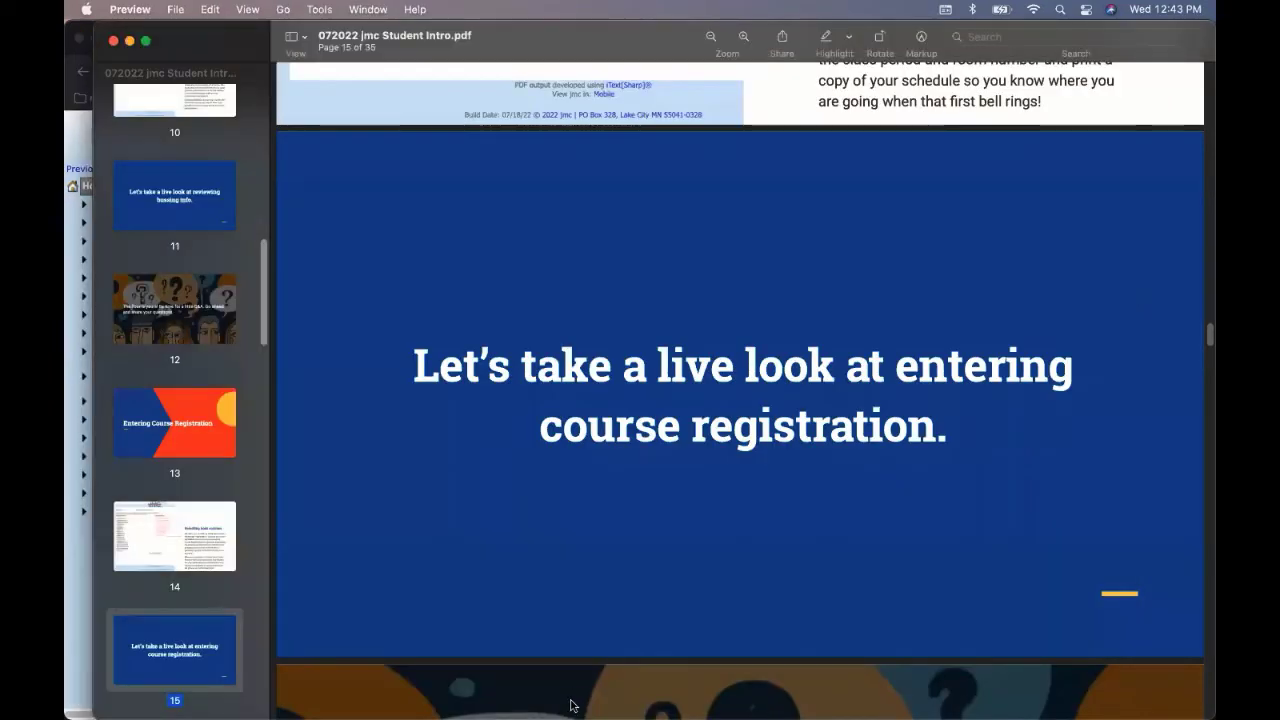
left_click(254, 9)
left_click(323, 478)
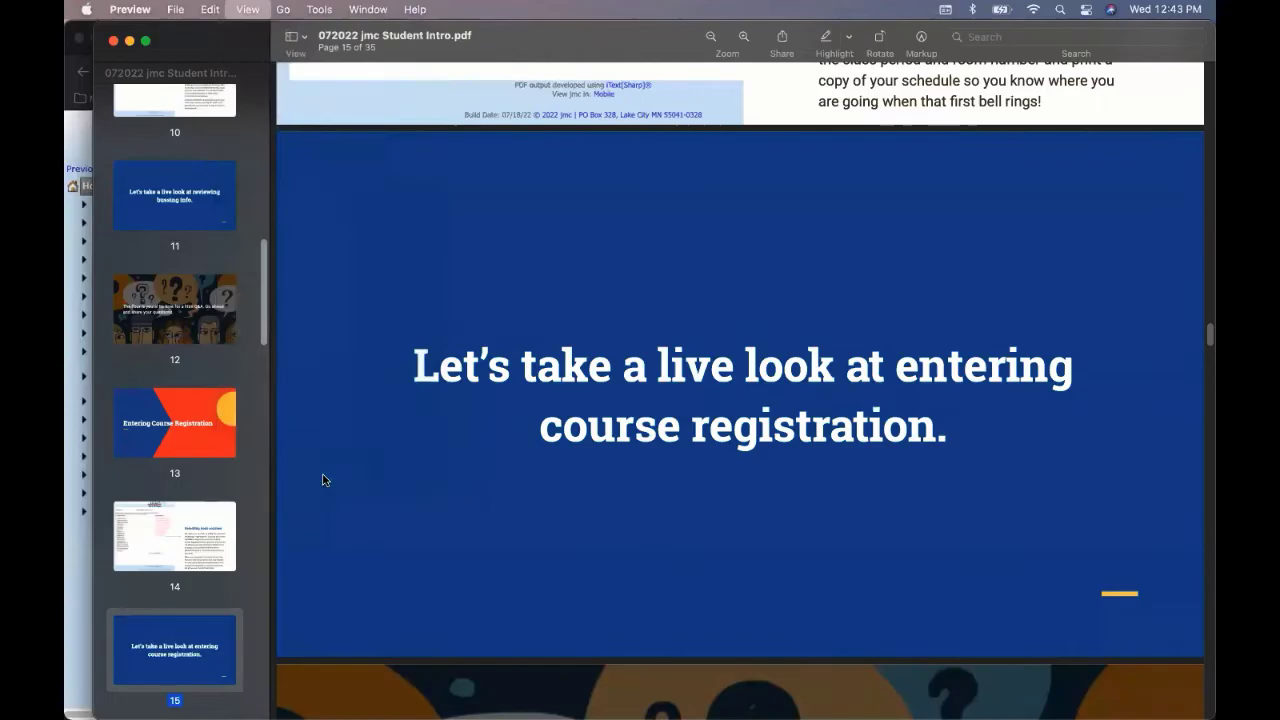
key("Down")
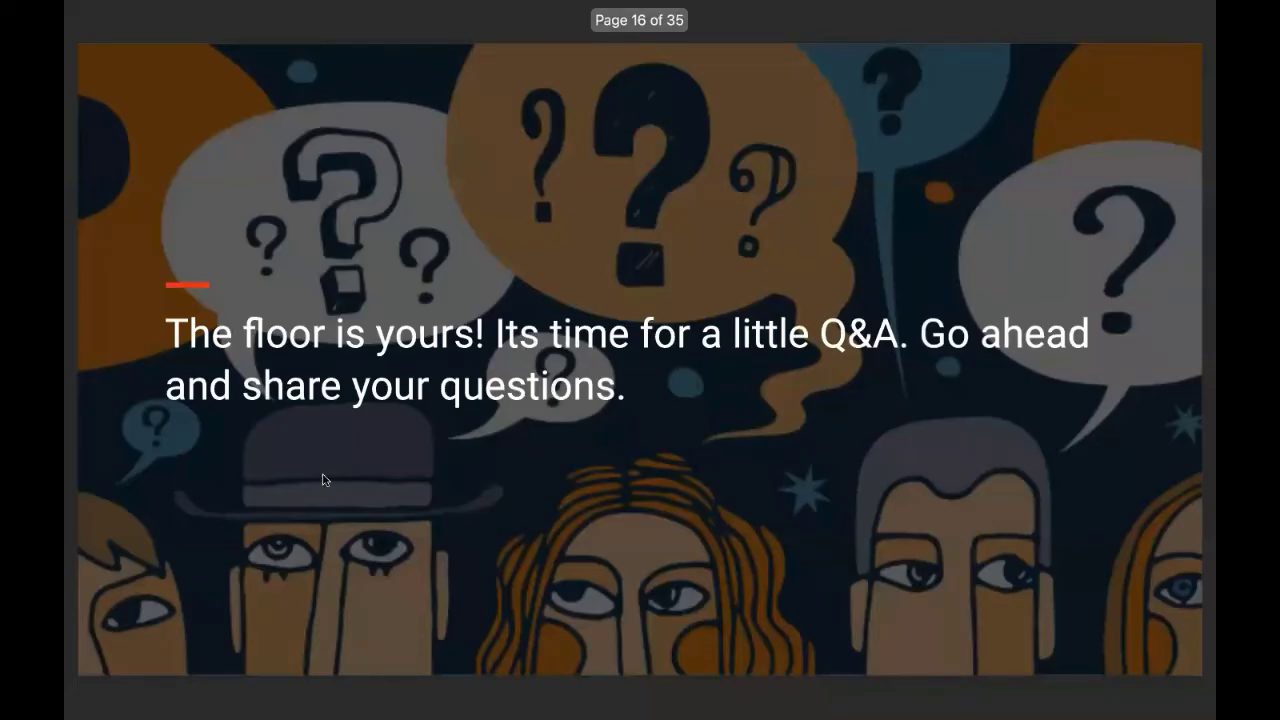
key("Down")
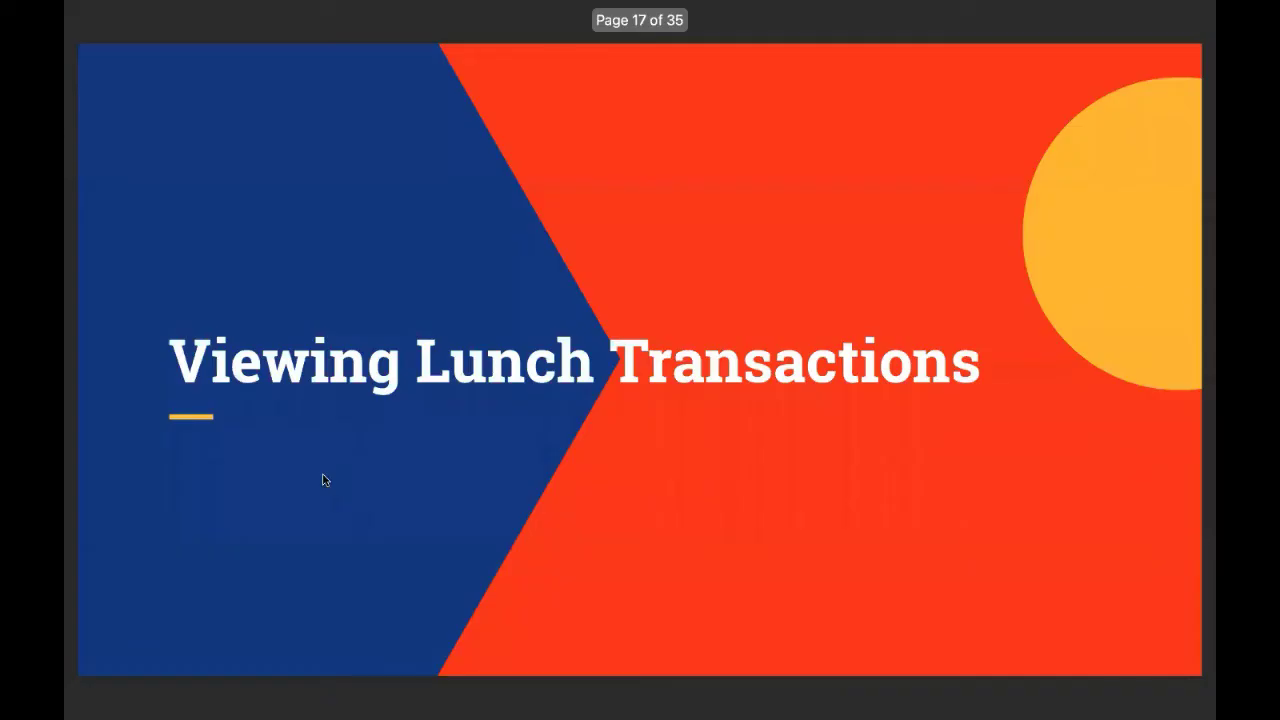
key("Down")
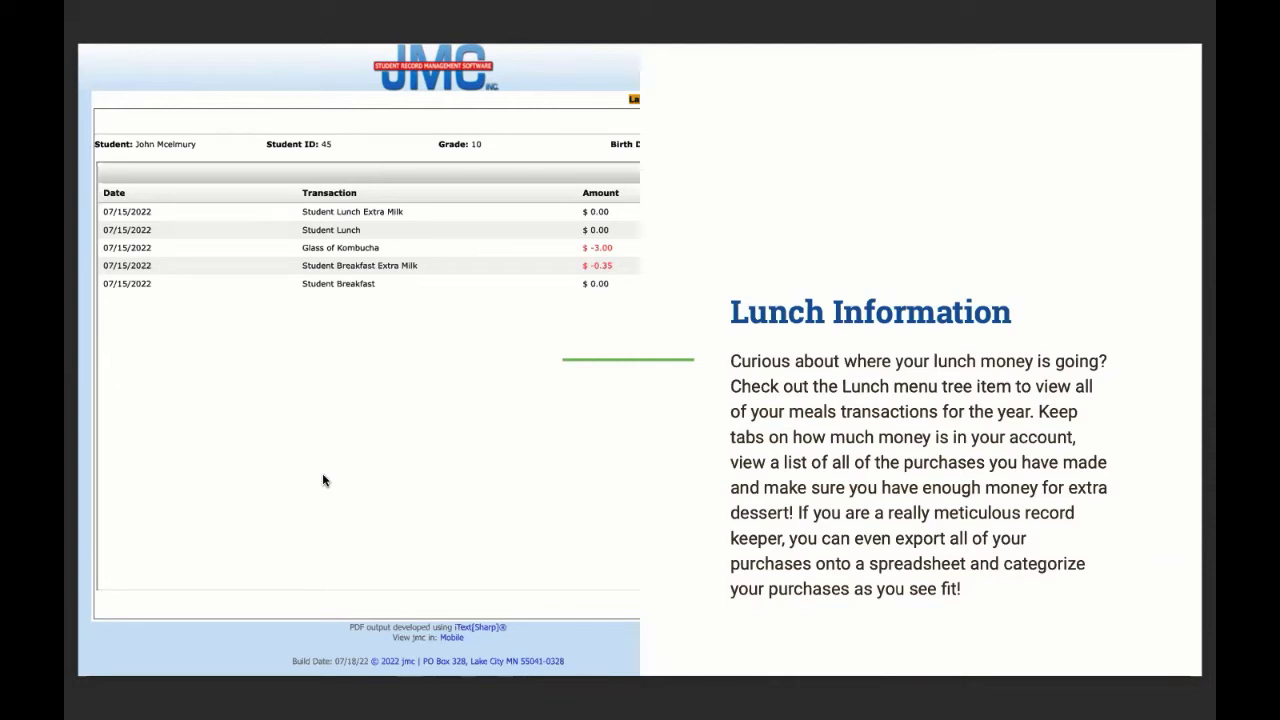
key("Right")
key("Escape")
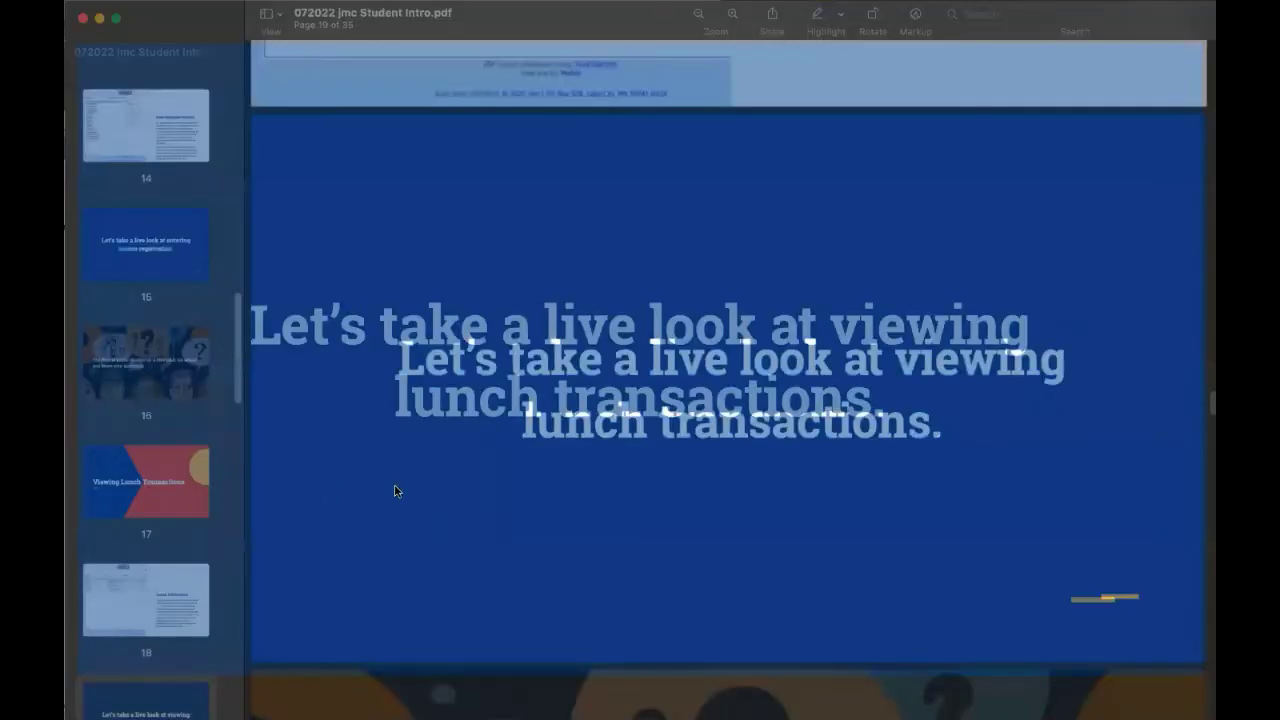
Switch to Firefox, view the student's Lunch transactions and return to the portal home page
left_click(88, 554)
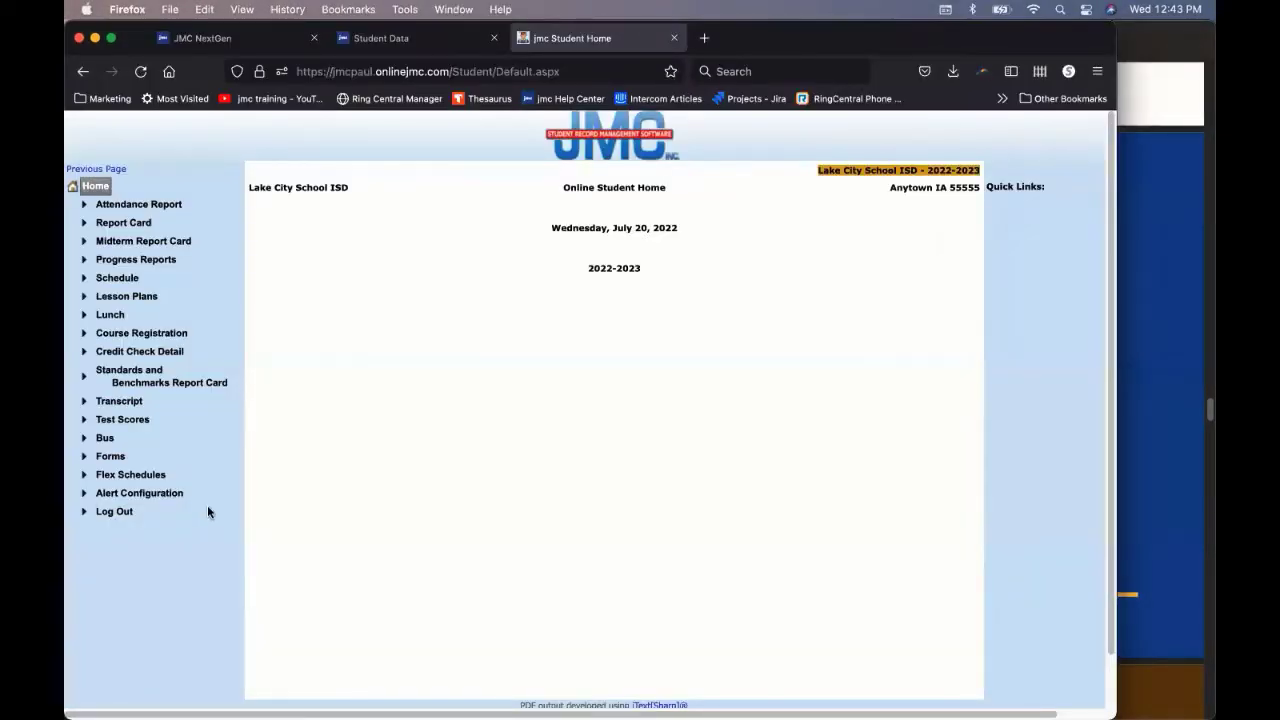
left_click(112, 315)
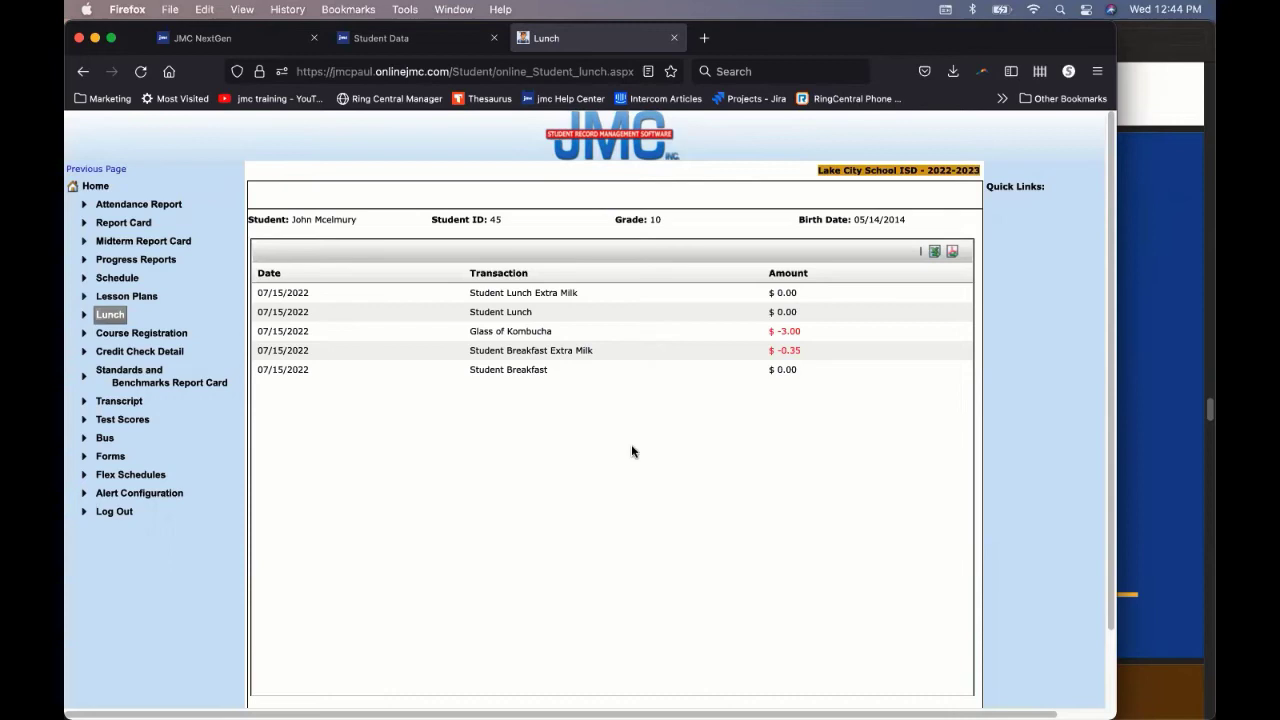
left_click(933, 252)
left_click(97, 188)
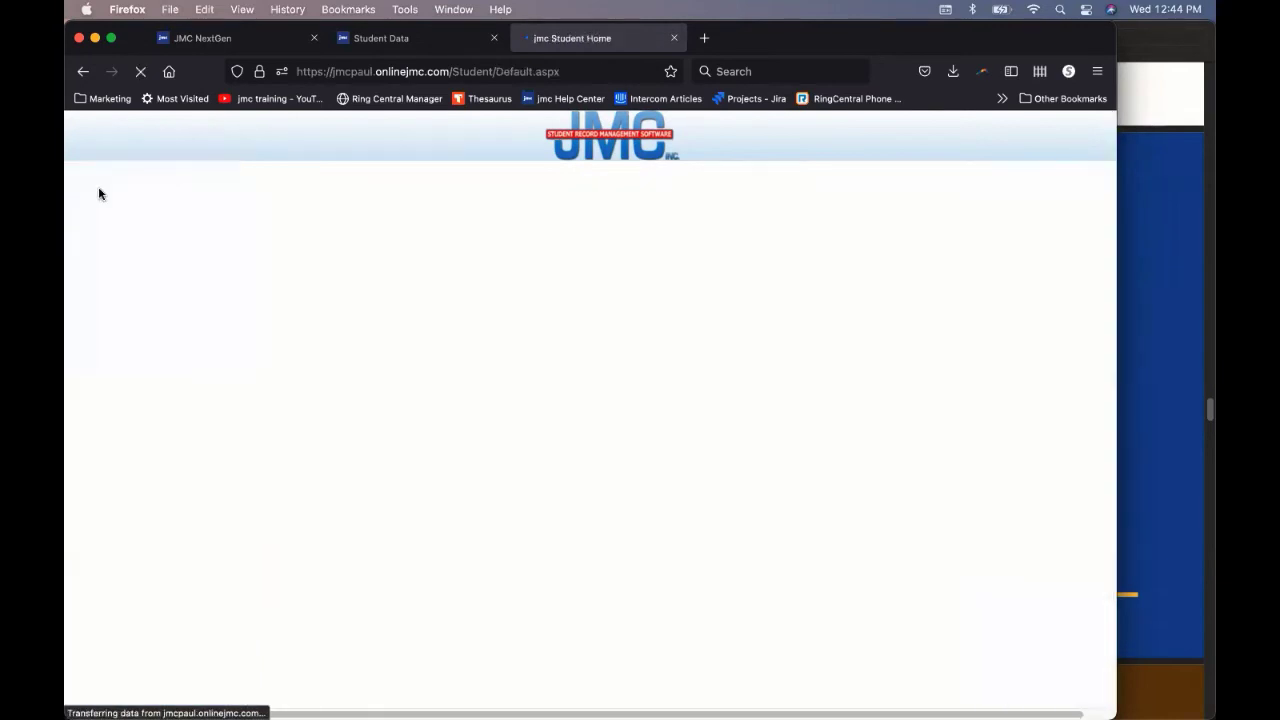
Switch to Preview and present the Registering for Flex Offerings slides up to the live look, ending the slideshow there
left_click(1142, 210)
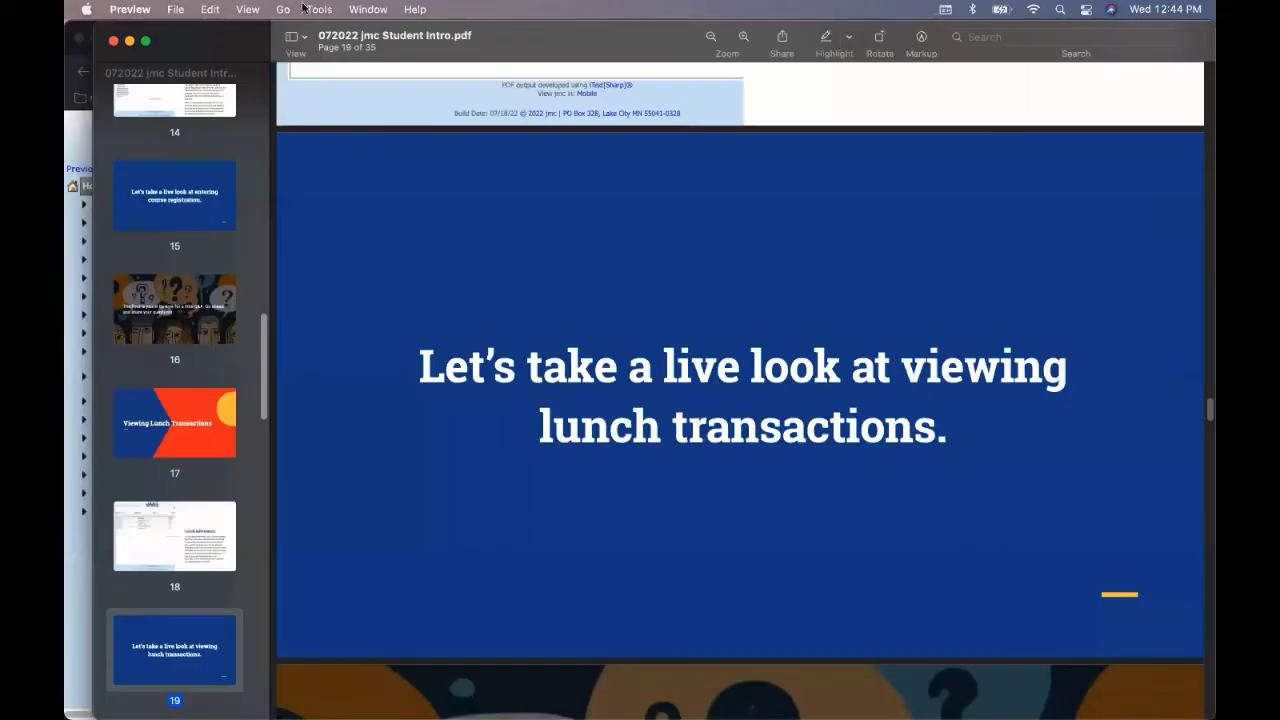
left_click(256, 14)
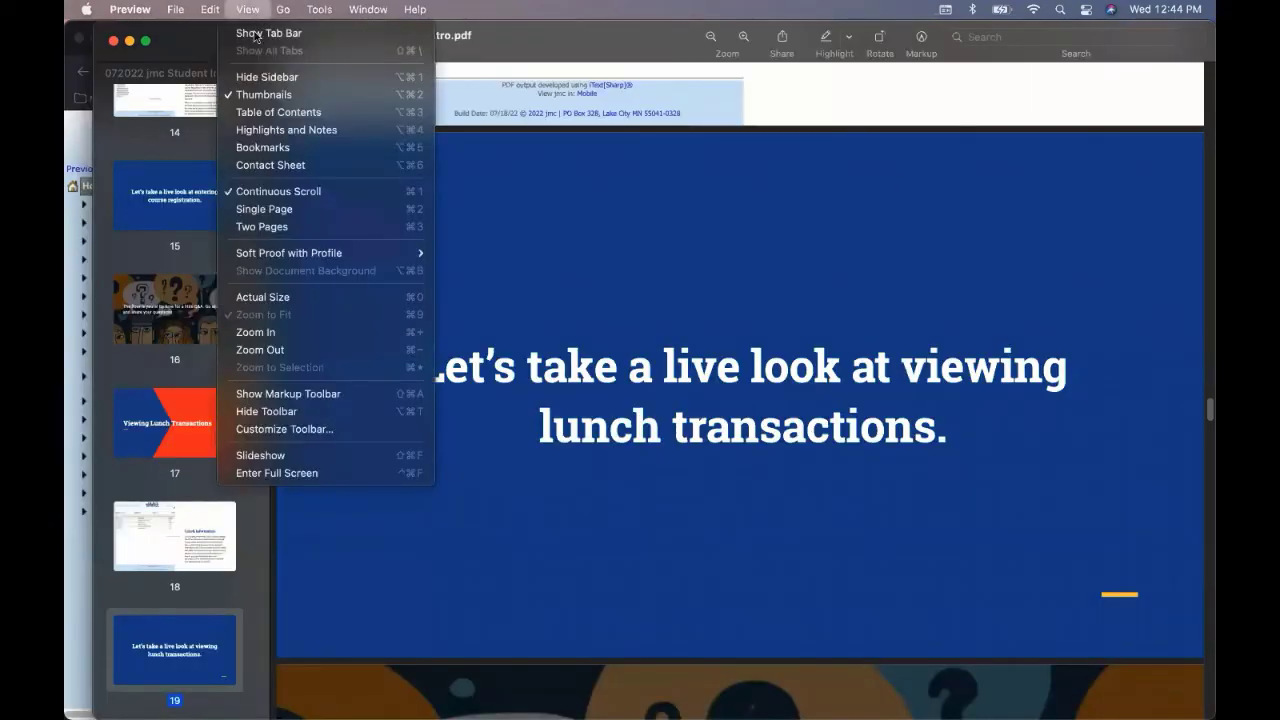
left_click(316, 478)
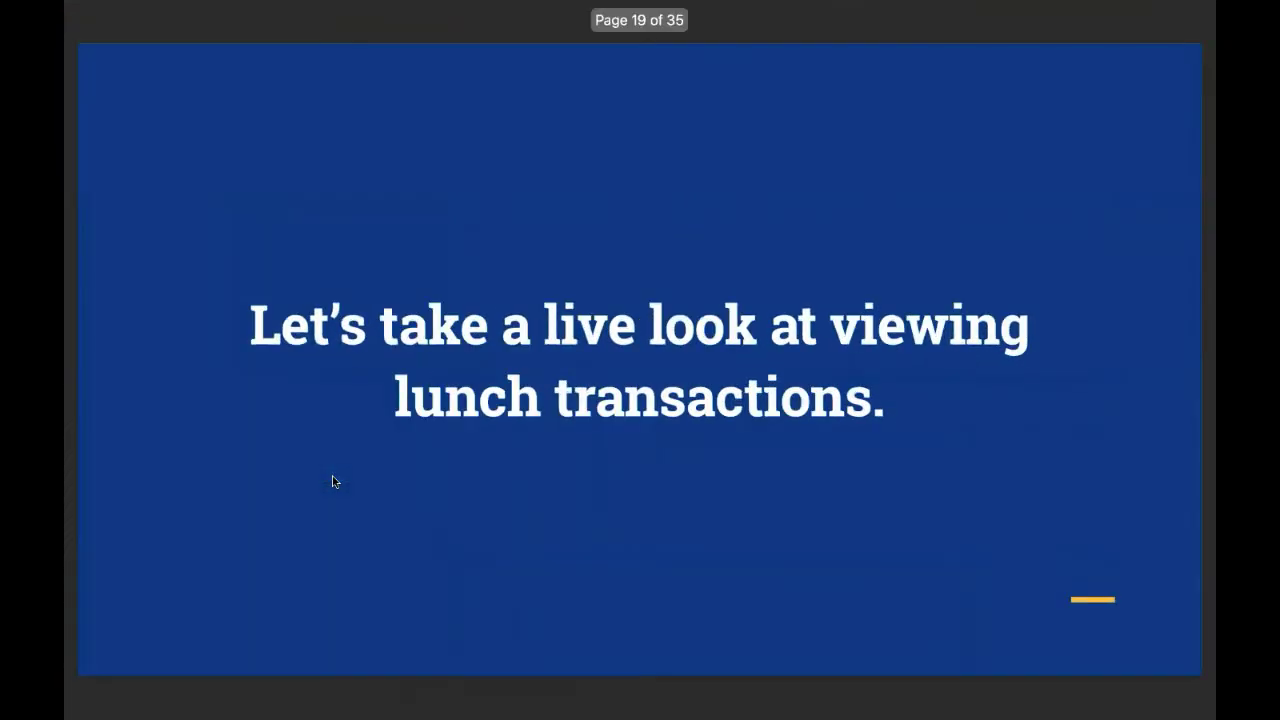
key("Right")
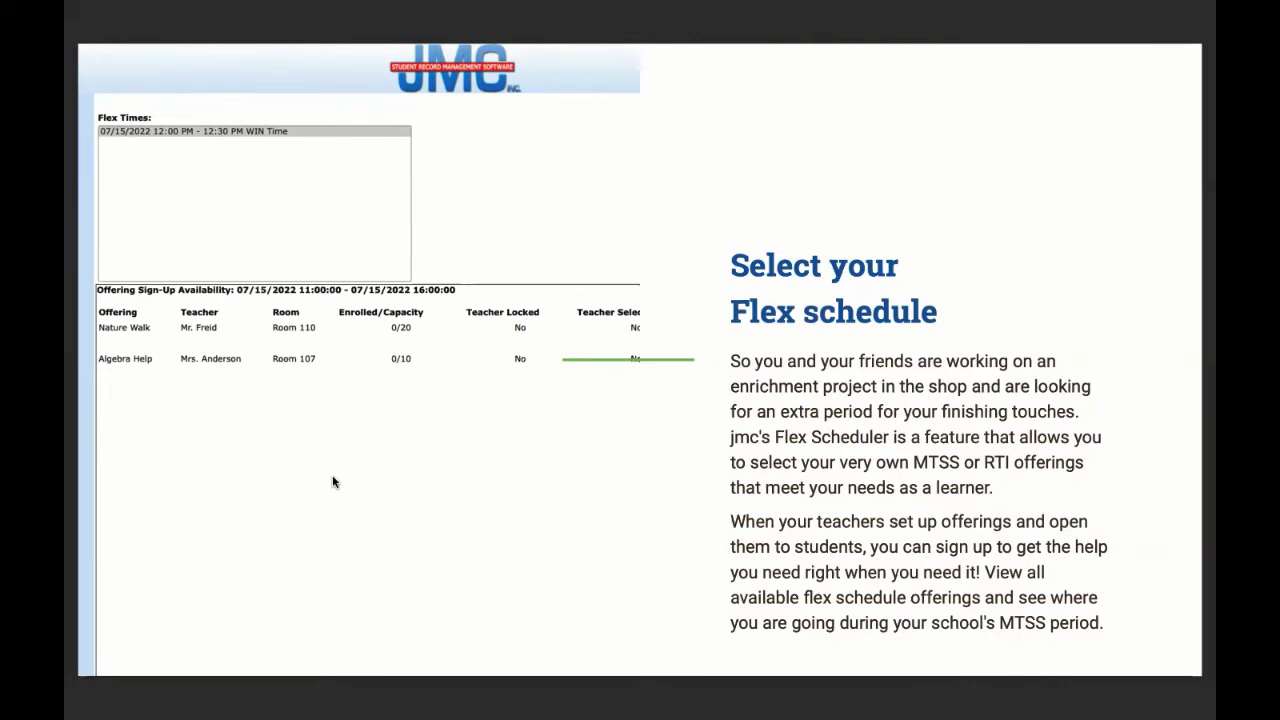
key("Right")
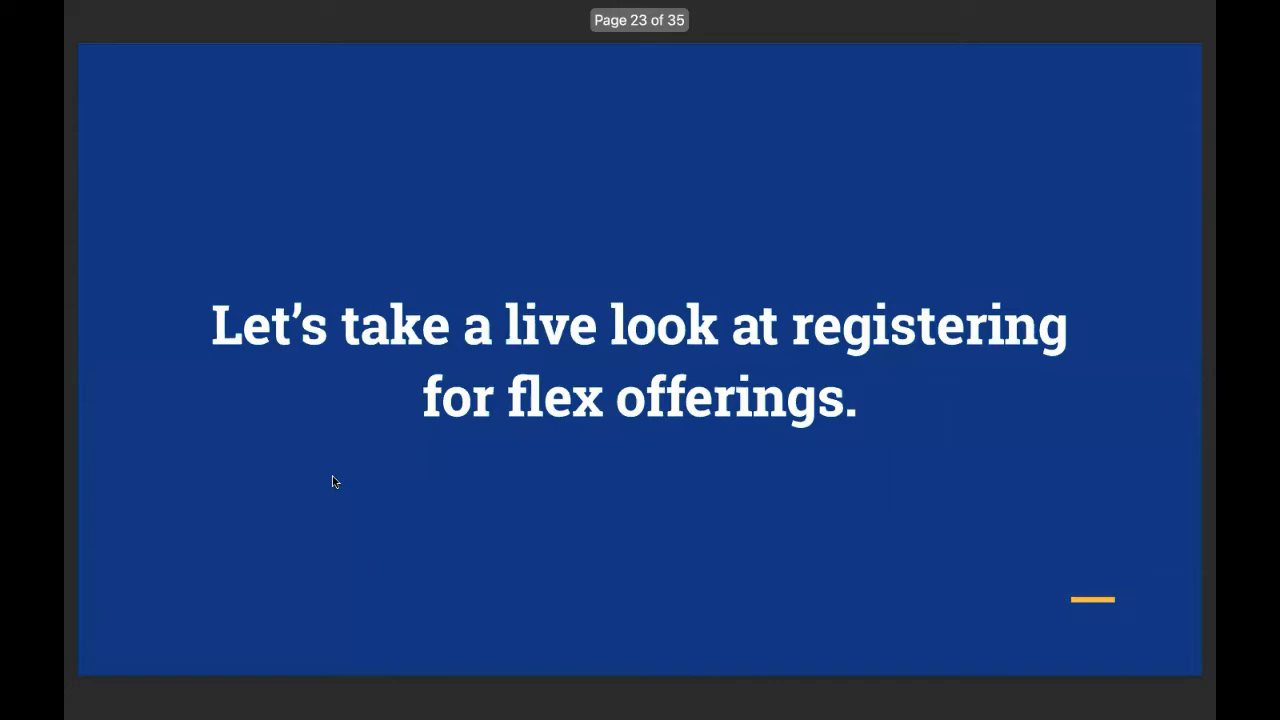
key("Escape")
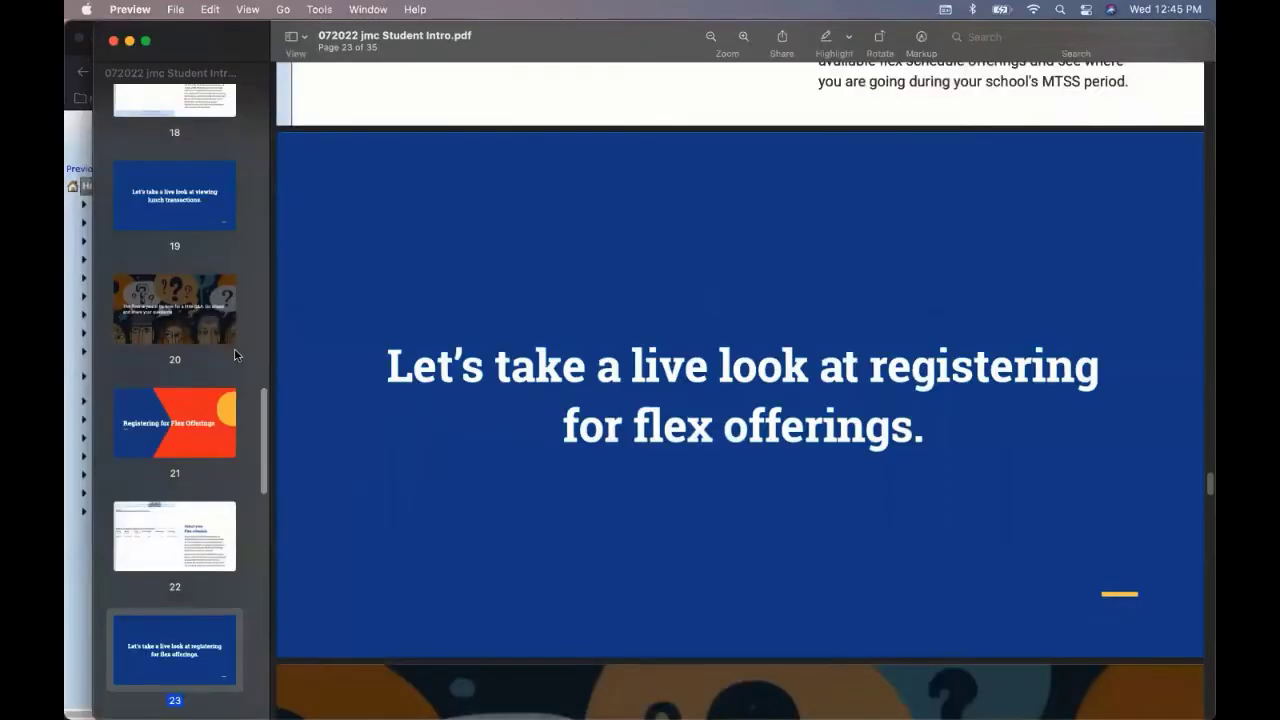
Switch to Firefox, open Flex Schedules and sign the student up for Nature Exploration in the 07/20/2022 Tiger Time
left_click(79, 580)
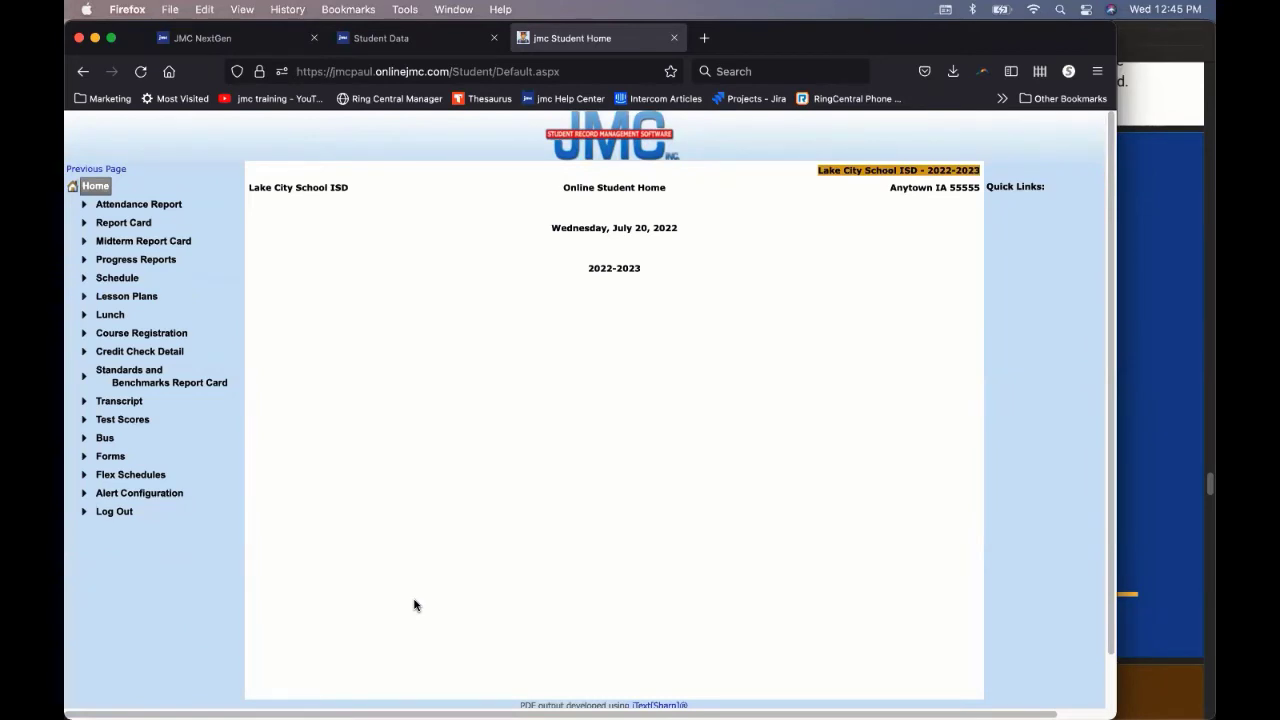
left_click(142, 478)
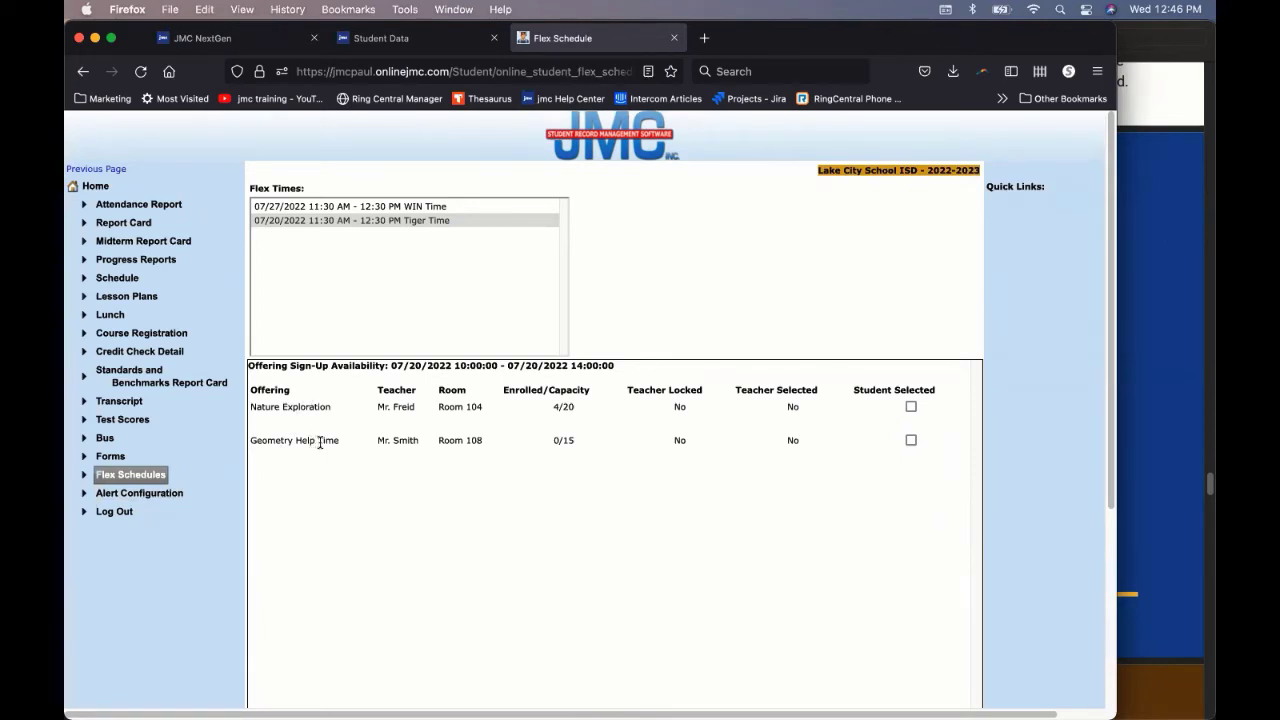
left_click(911, 407)
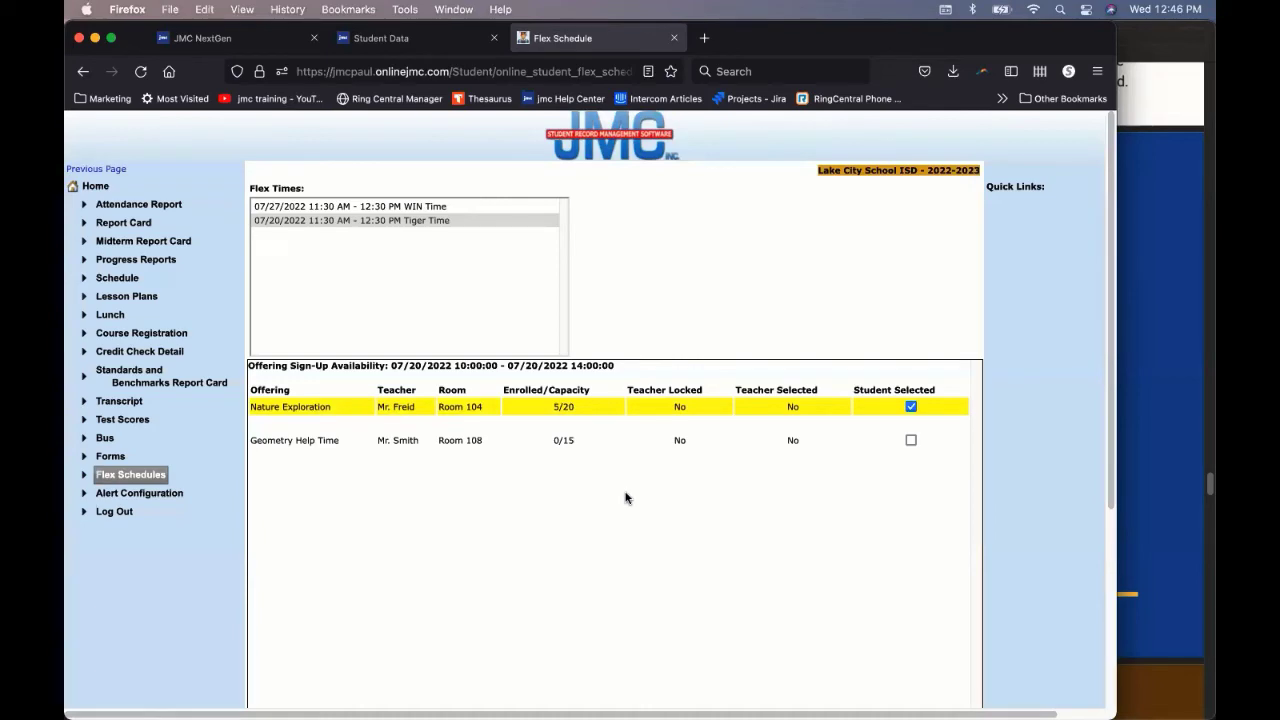
Switch to Preview, go to the Q&A slide on page 24 and present it as a slideshow
left_click(1166, 391)
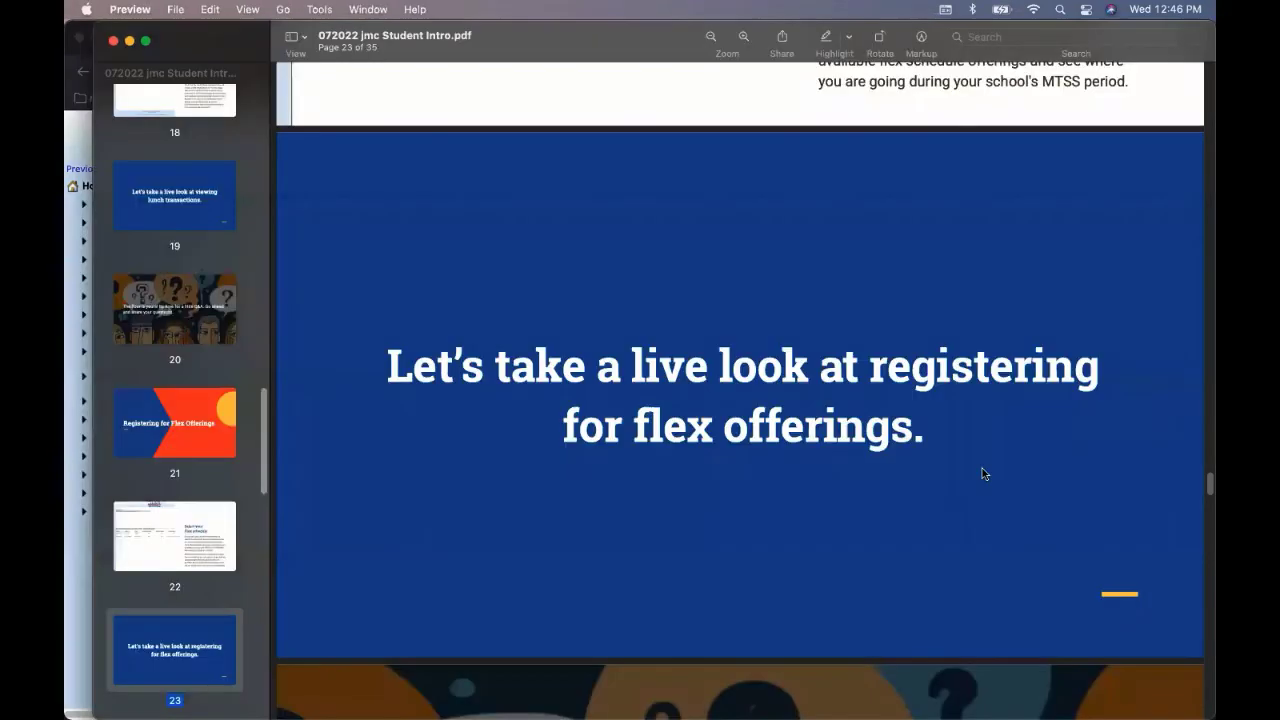
scroll(939, 491, "down", 10)
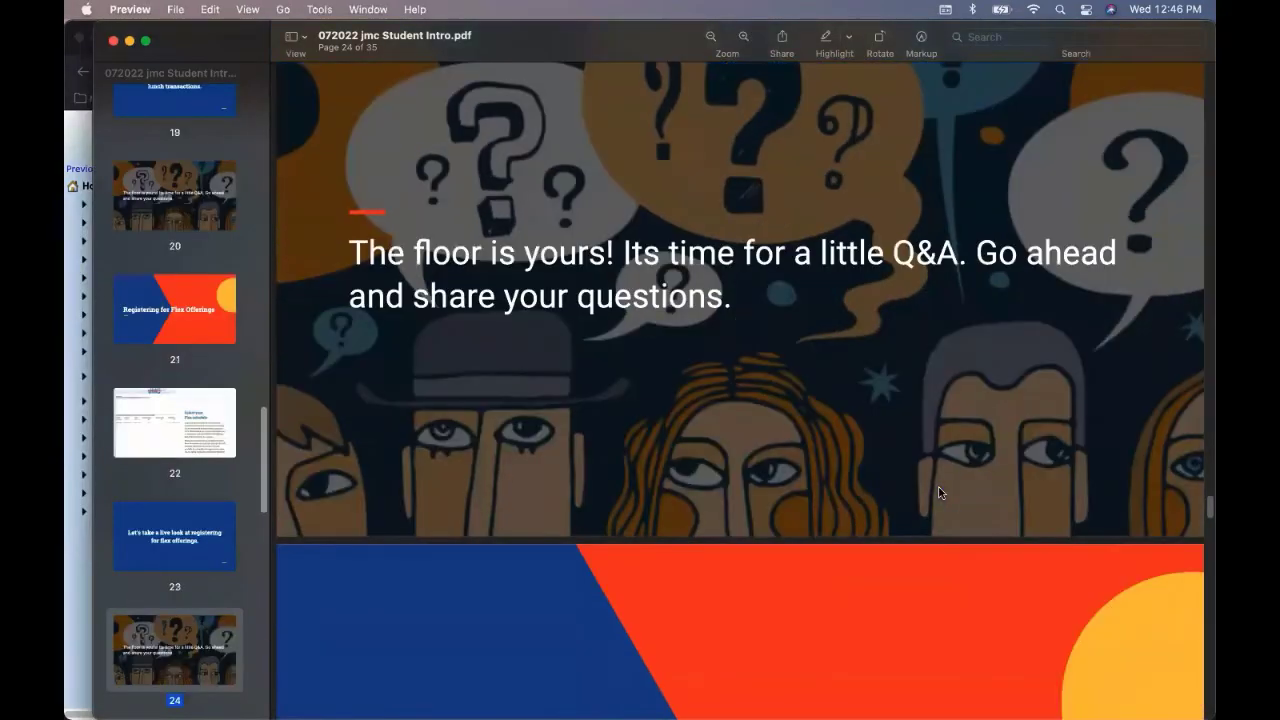
scroll(940, 492, "up", 5)
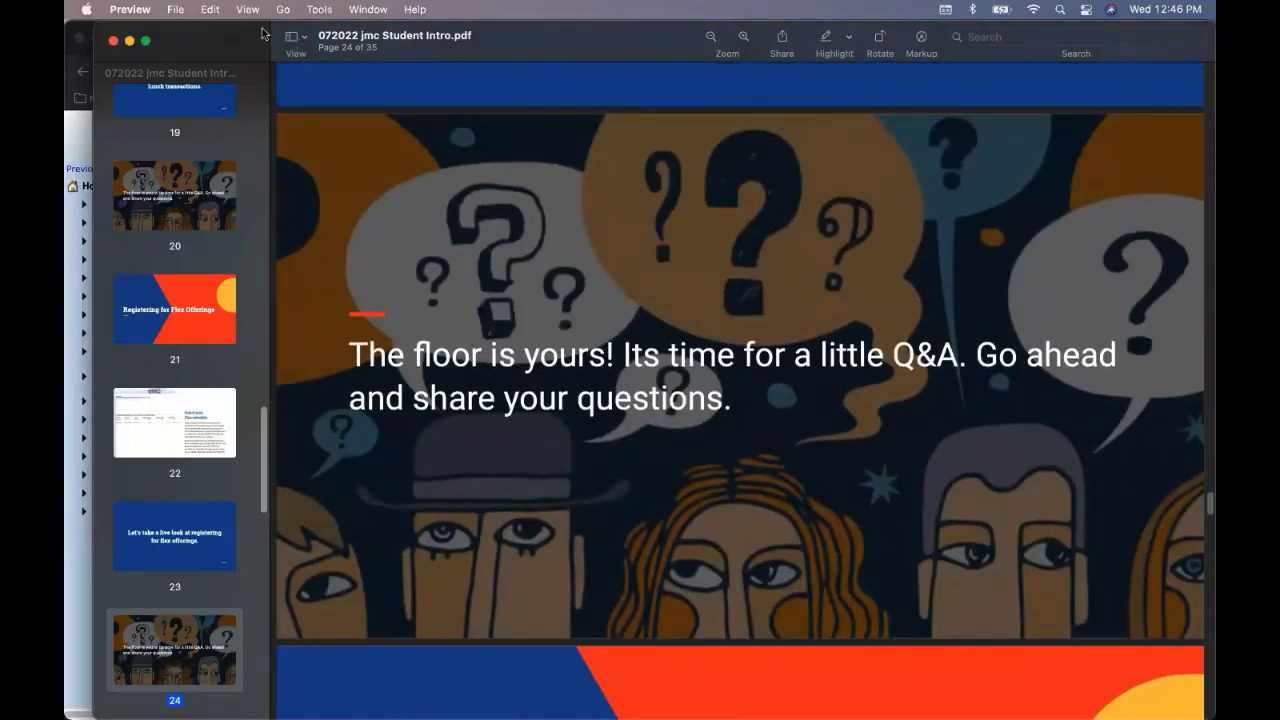
left_click(247, 10)
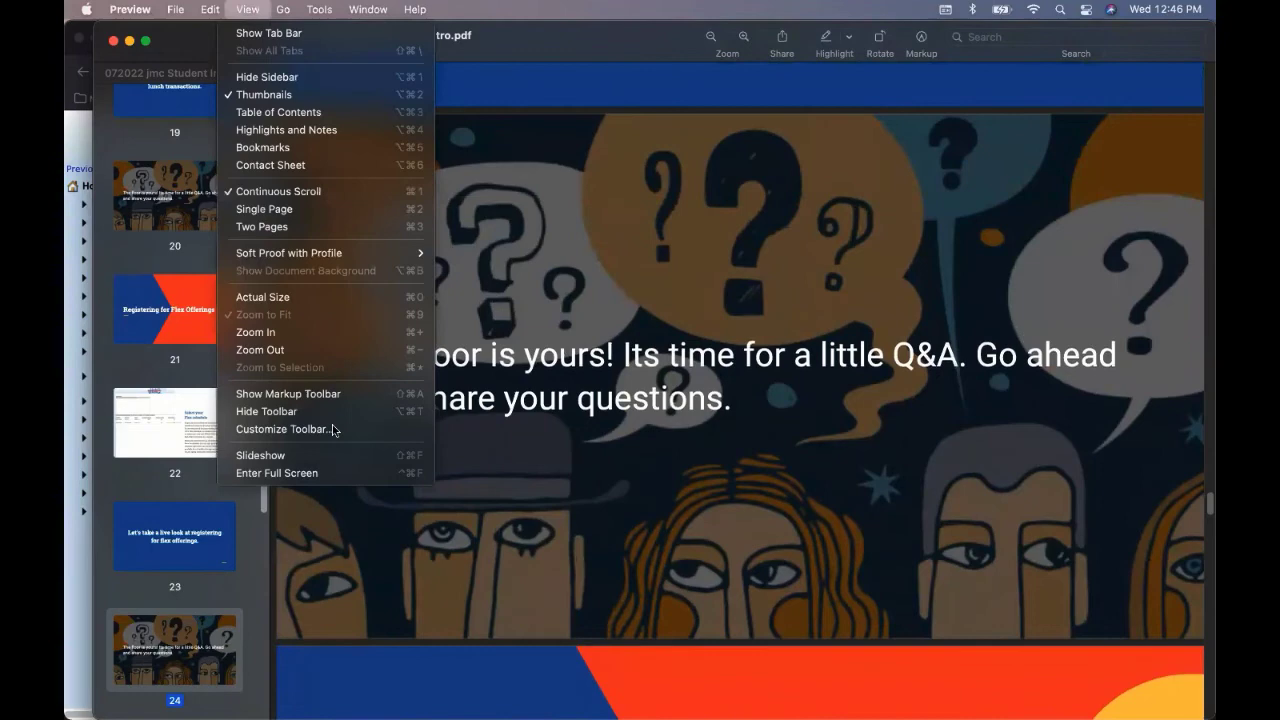
key("Return")
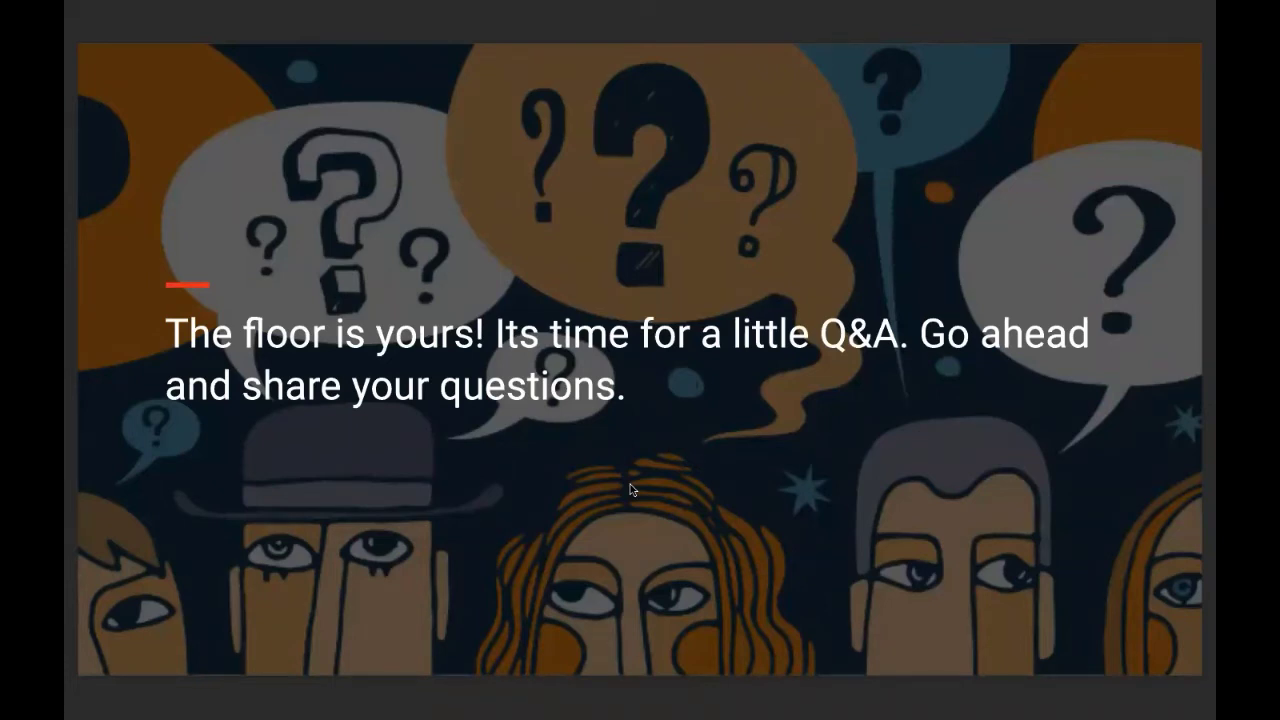
Advance the slideshow through the Entering Student Signatures slides to the student signatures live look
key("Right")
key("Right")
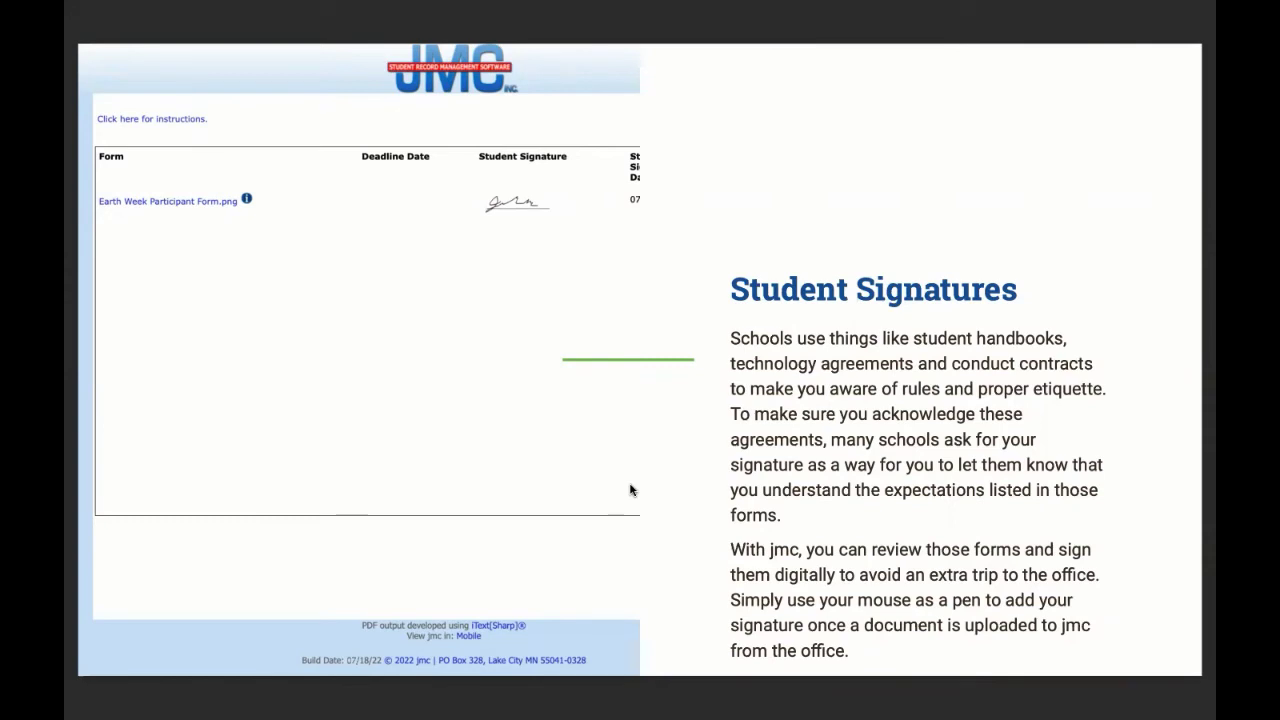
key("Right")
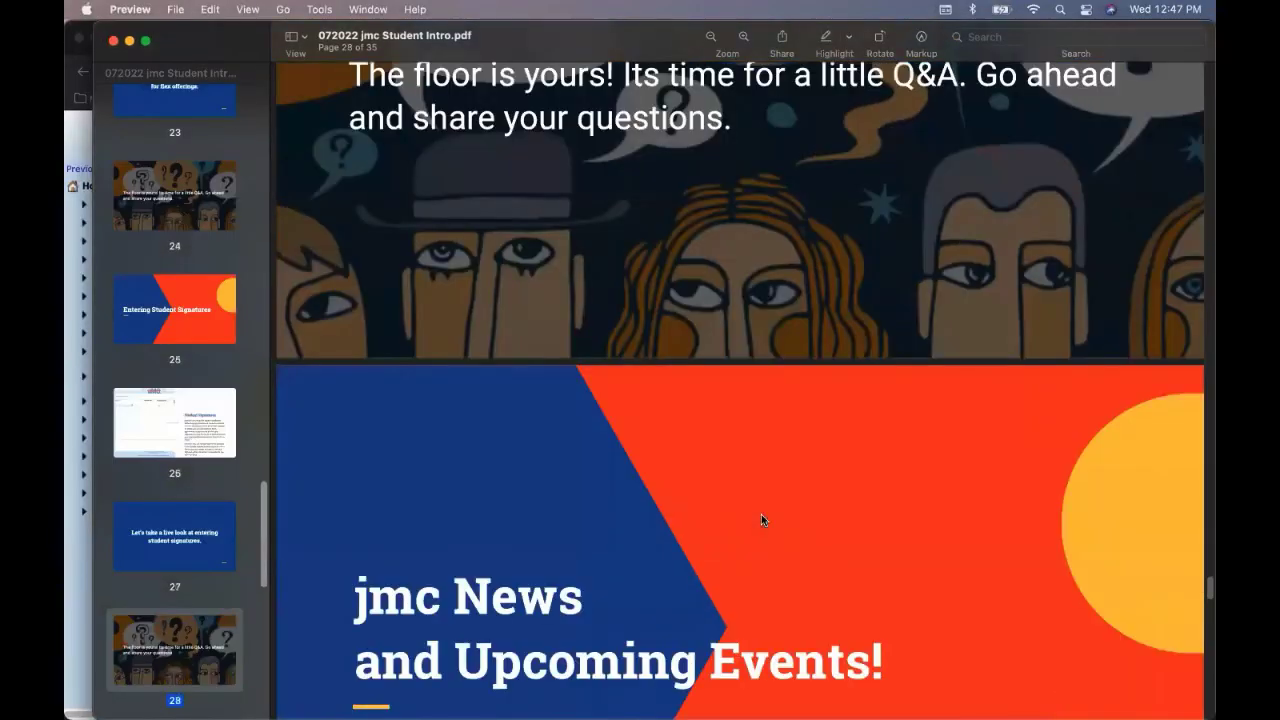
Switch to Firefox, go to the student portal's Home page, log out and return to the login page
scroll(763, 530, "up", 2)
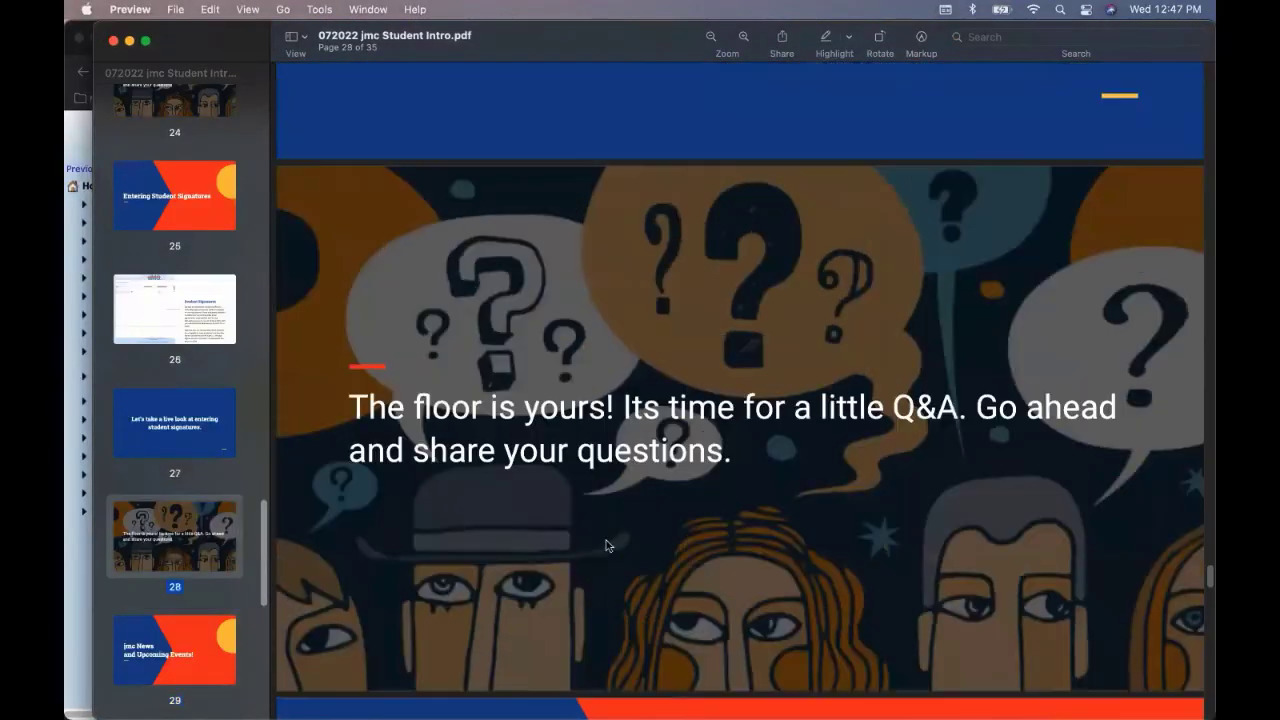
left_click(72, 556)
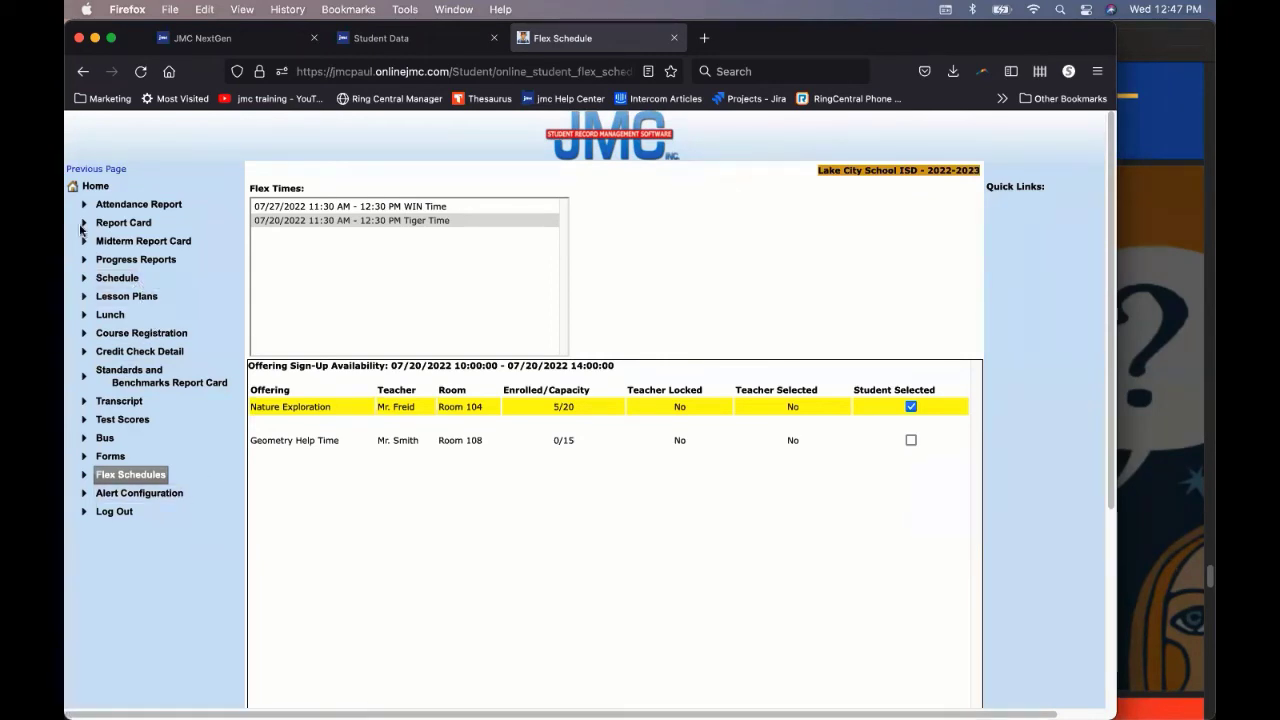
left_click(90, 187)
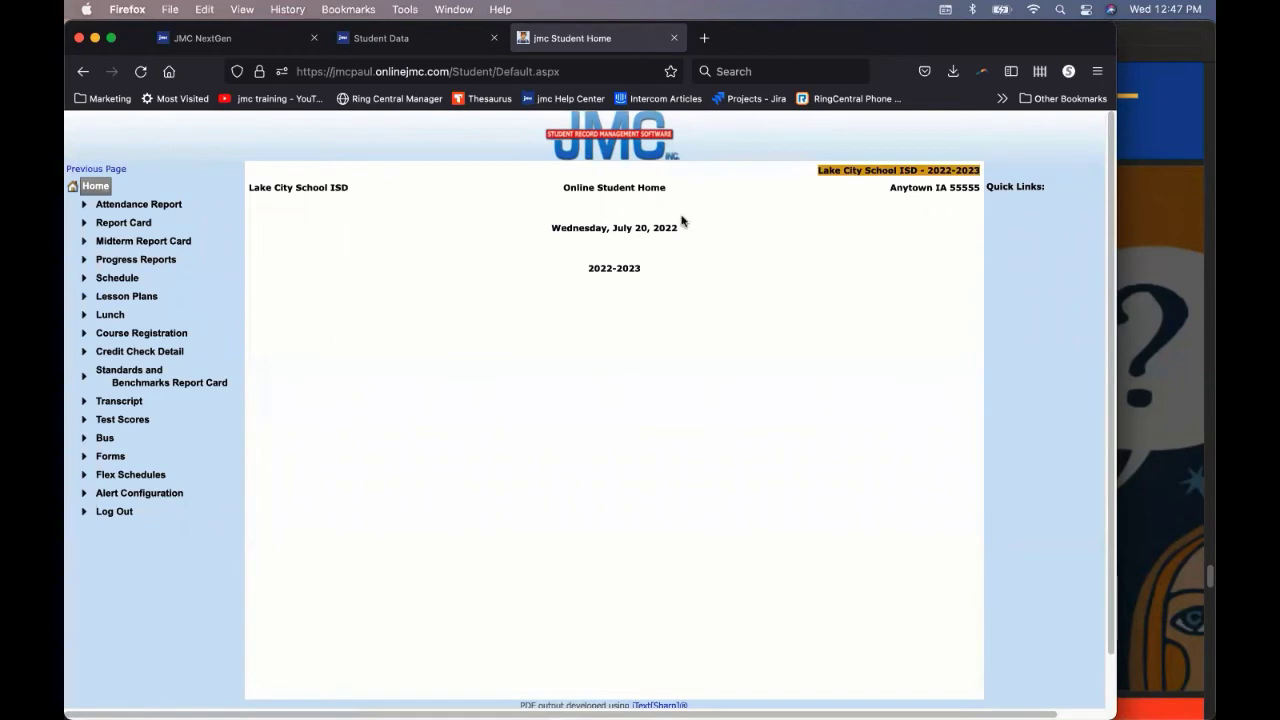
left_click(115, 512)
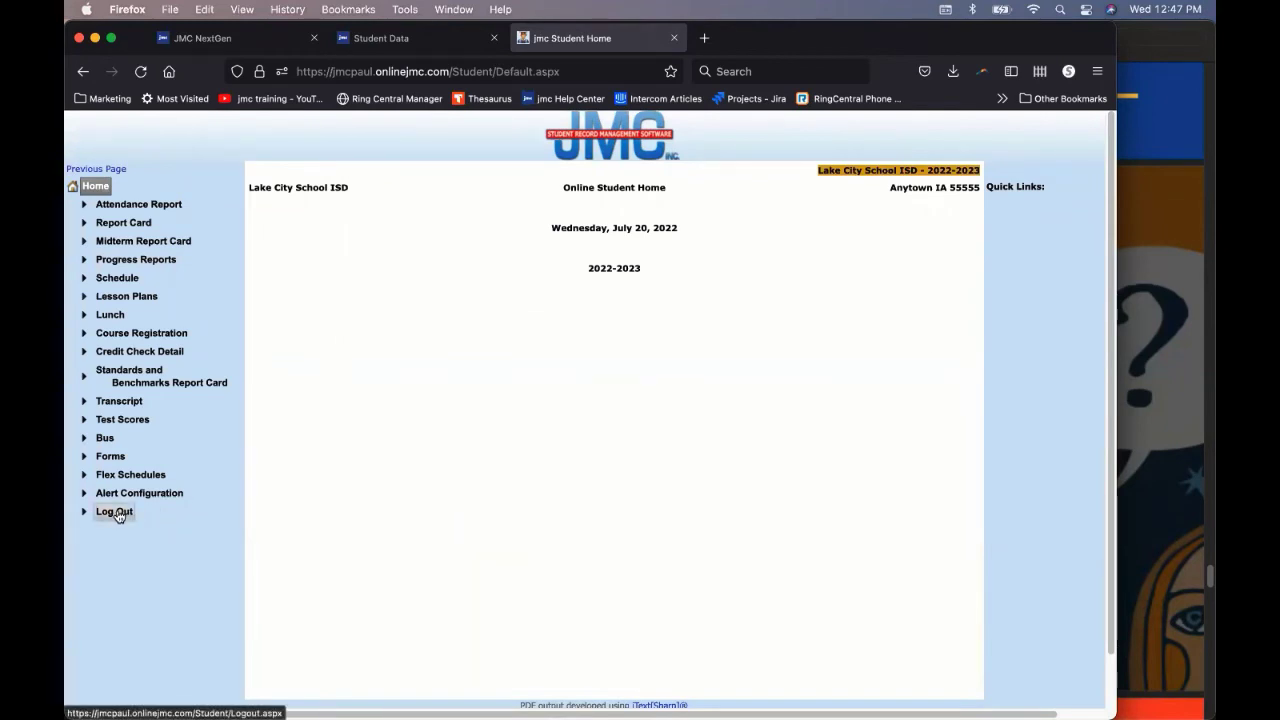
left_click(599, 352)
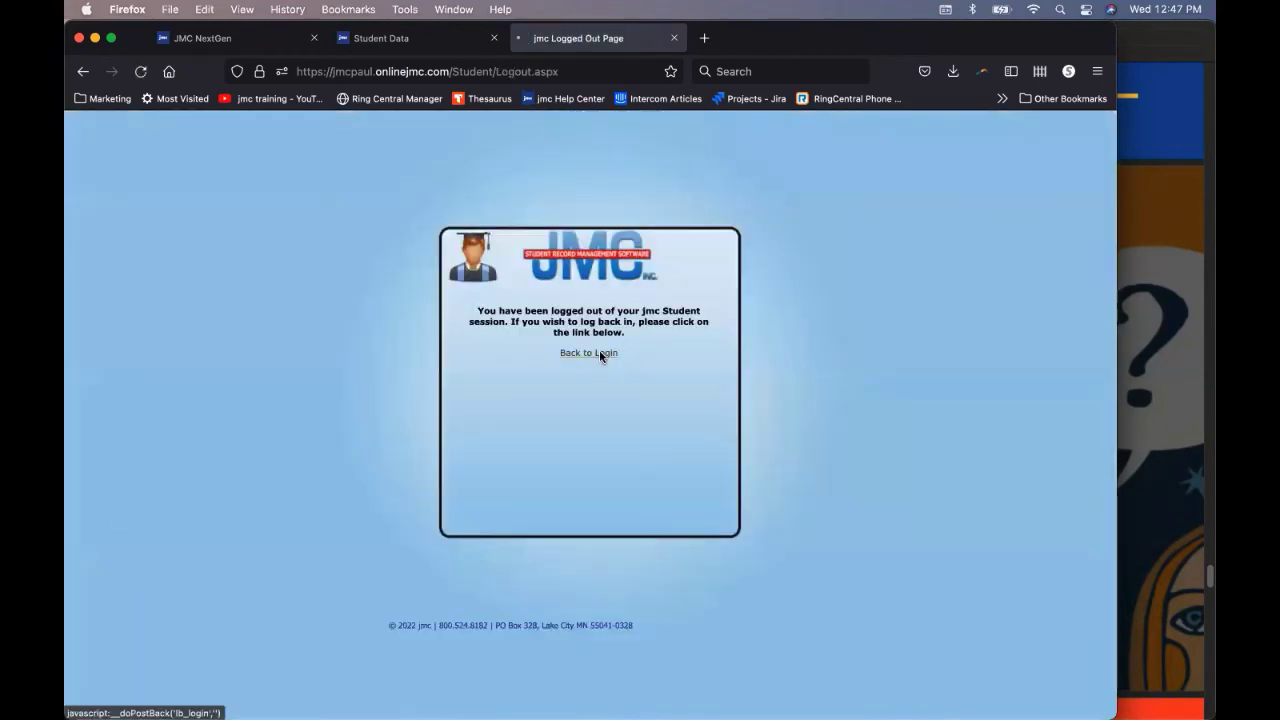
Log in to the student portal for school year 2021-2022 with the student's username and account password
left_click(594, 316)
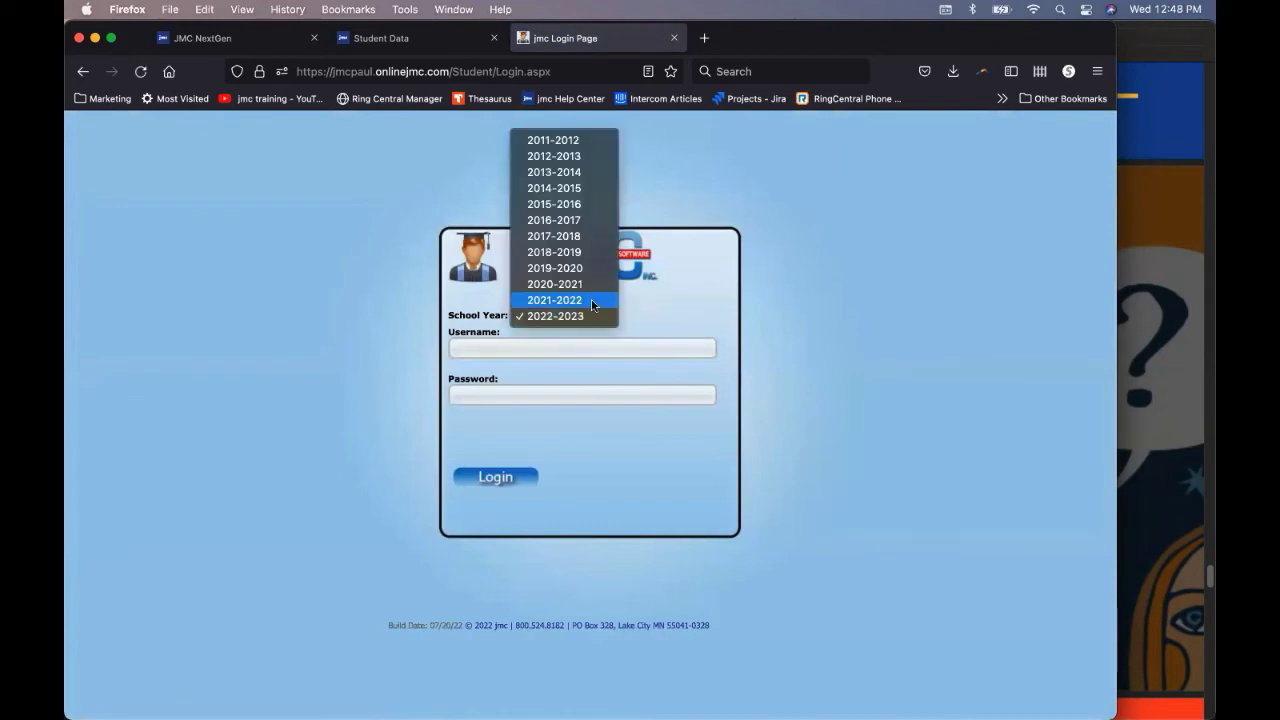
left_click(592, 301)
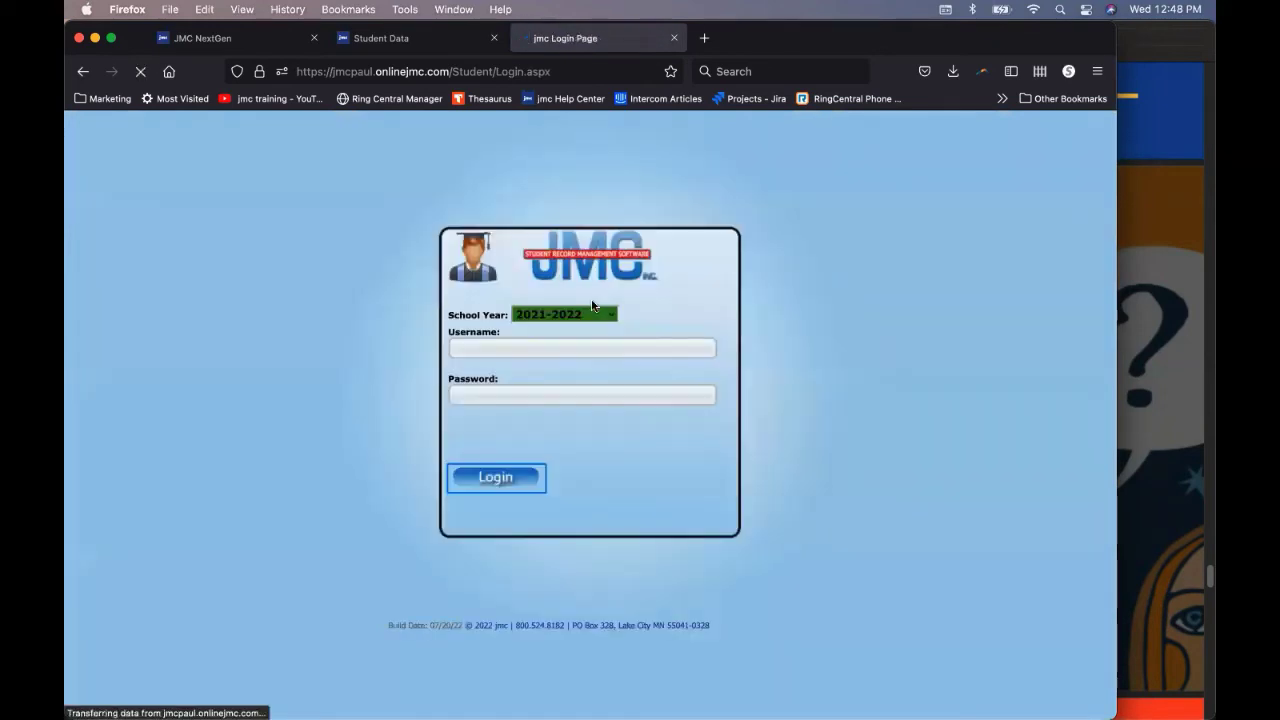
left_click(509, 346)
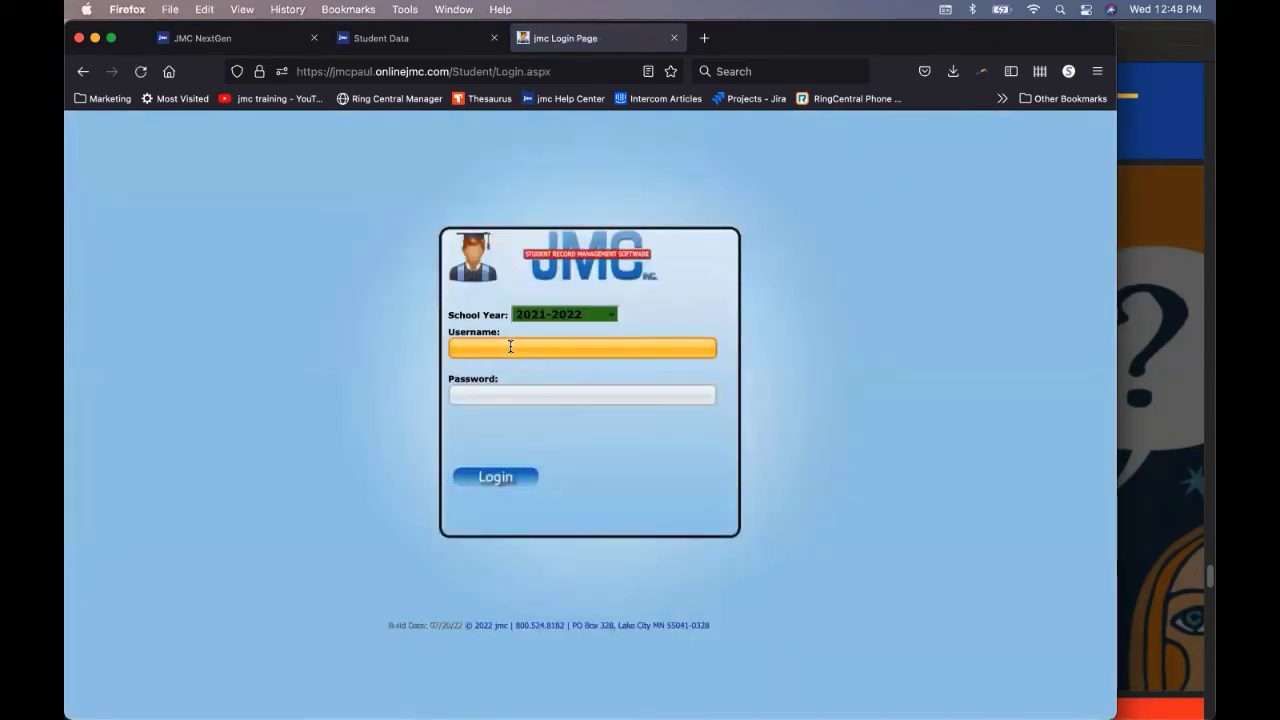
type("jm")
key("Down")
key("Down")
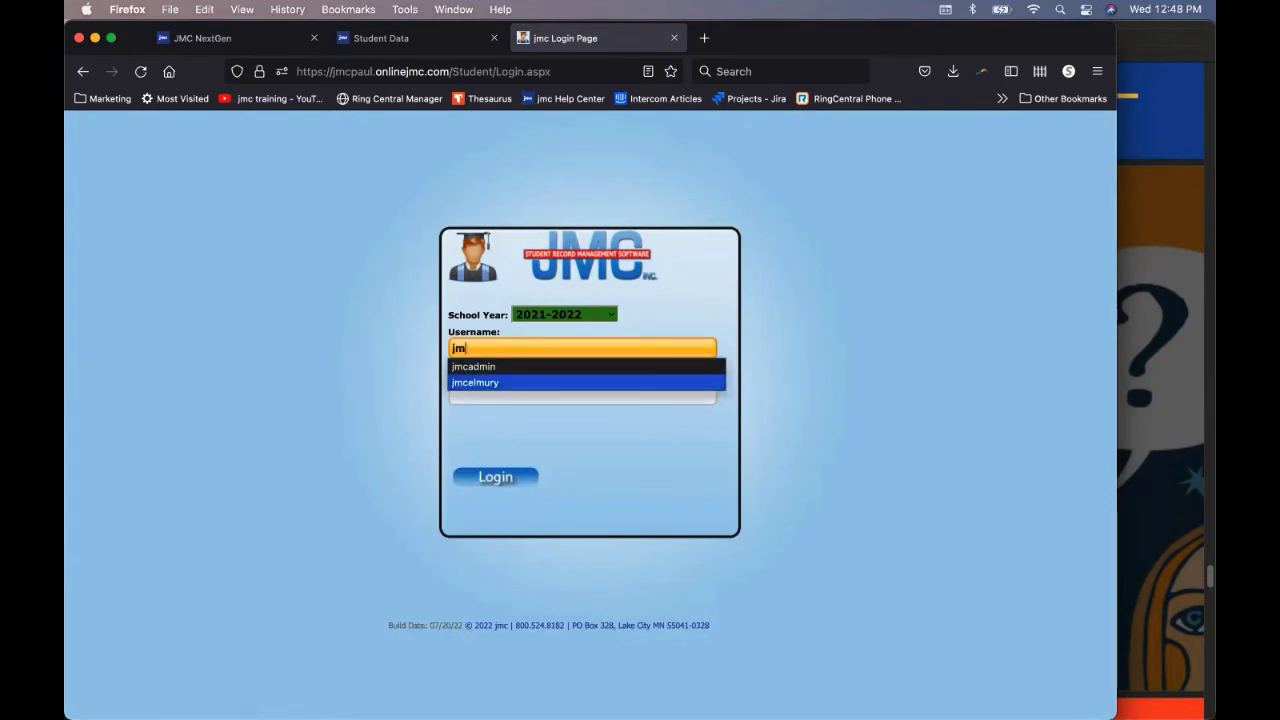
key("Return")
key("Tab")
type("••••••••")
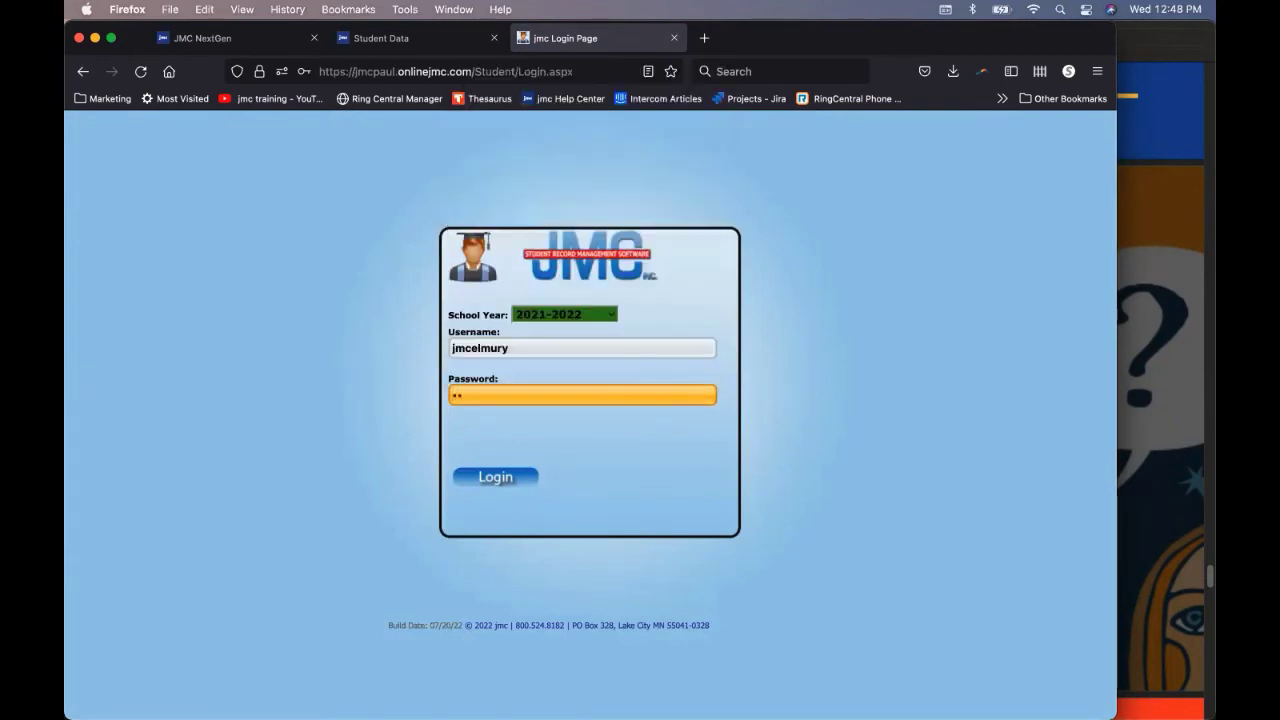
key("Return")
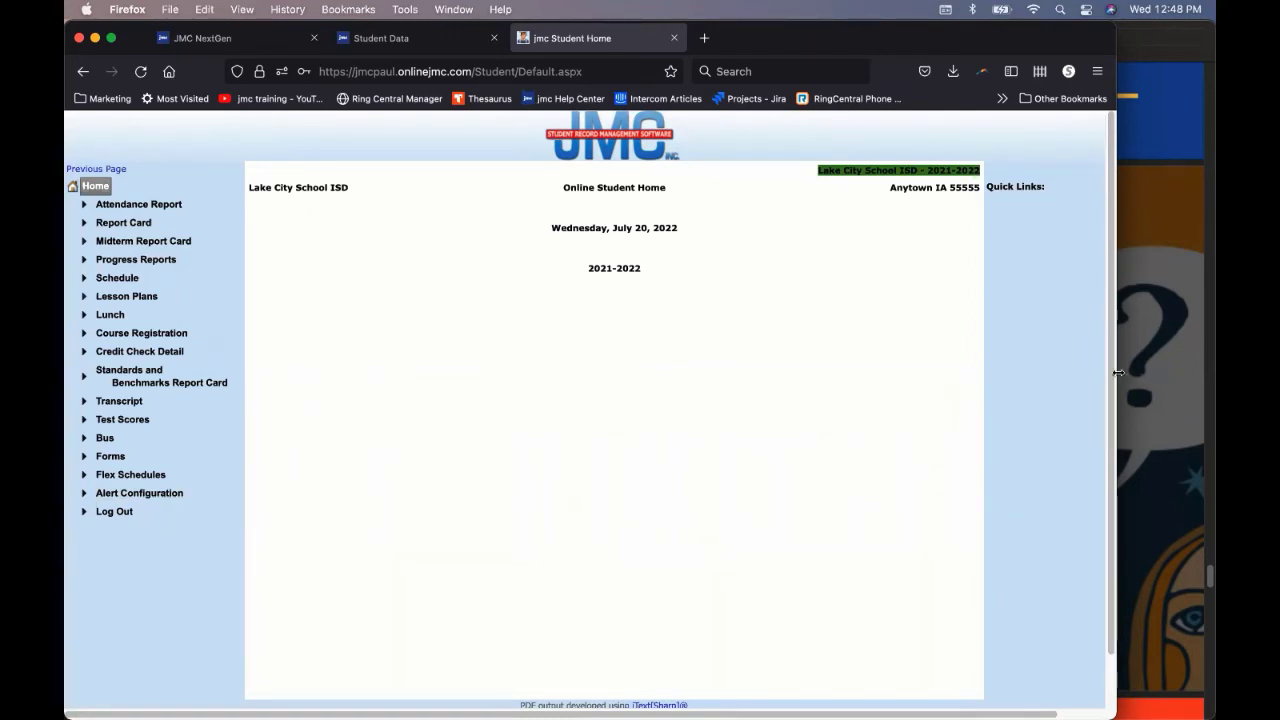
Switch to Preview and go back to the Student Signatures slide on page 26
left_click(1155, 374)
scroll(833, 364, "up", 10)
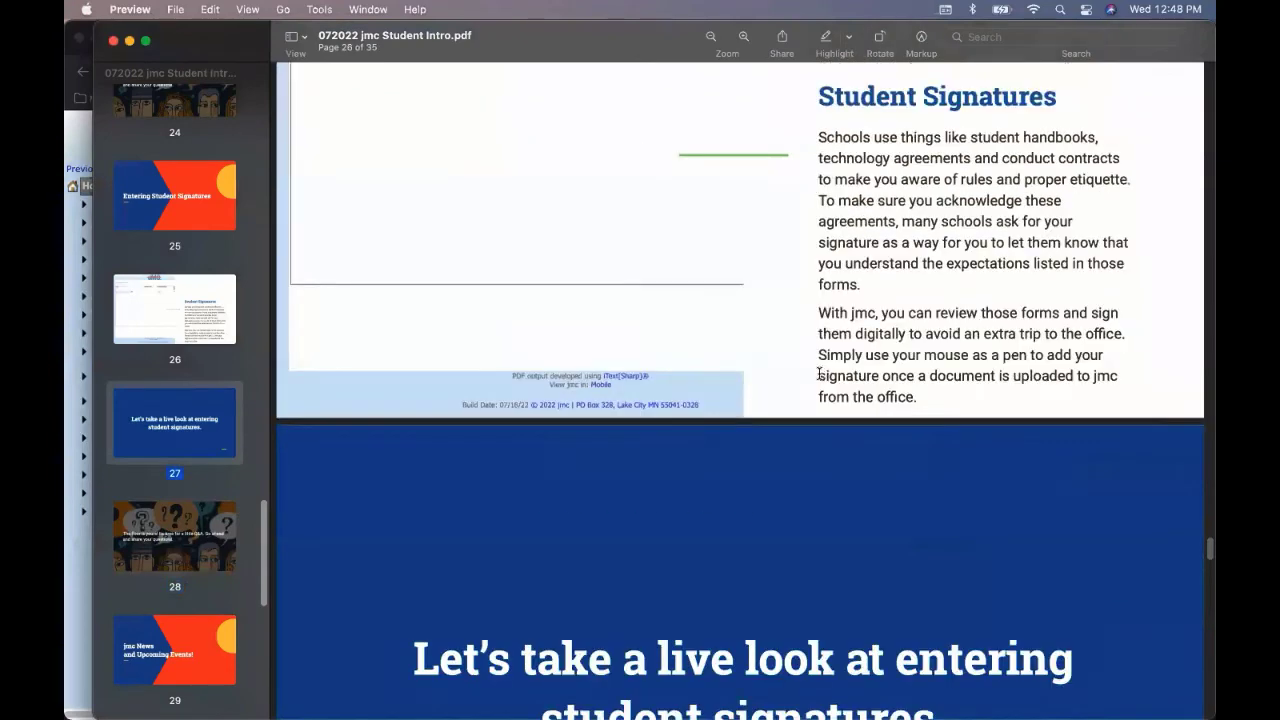
scroll(818, 374, "up", 5)
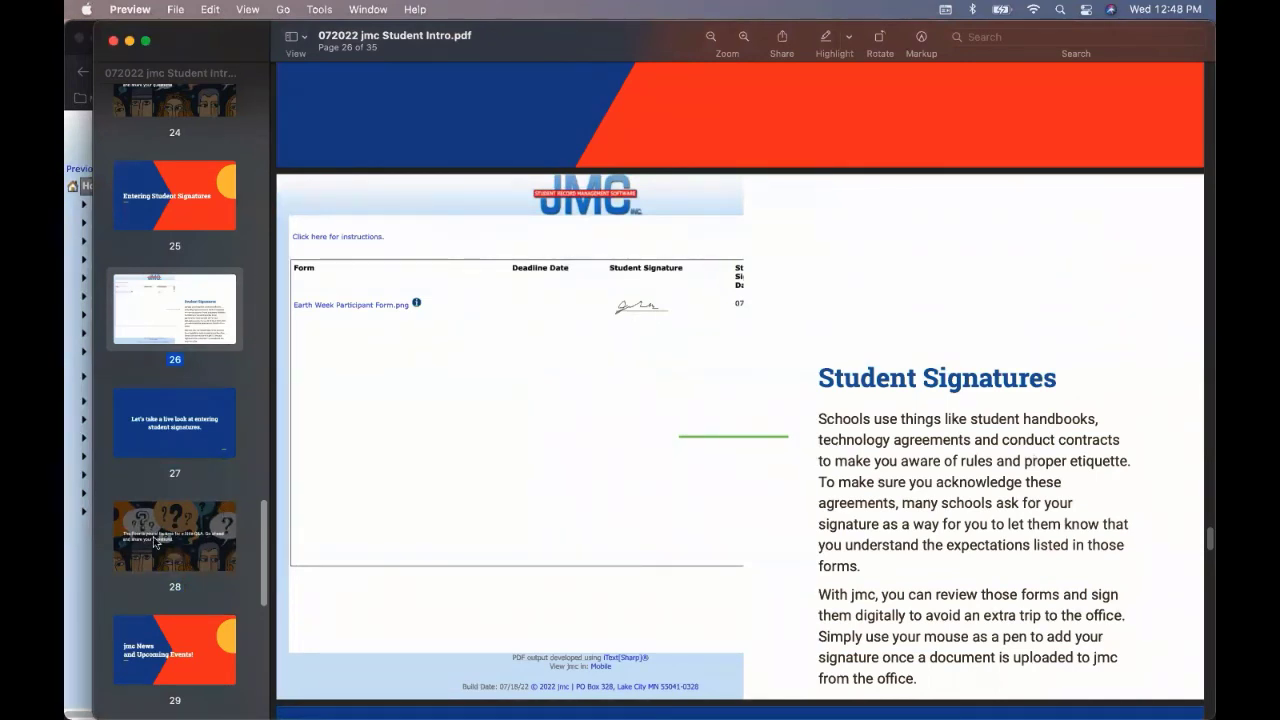
Switch to Firefox, review the attendance, missing/late scores and grade alert options in Alert Configuration, and return to Home
left_click(84, 546)
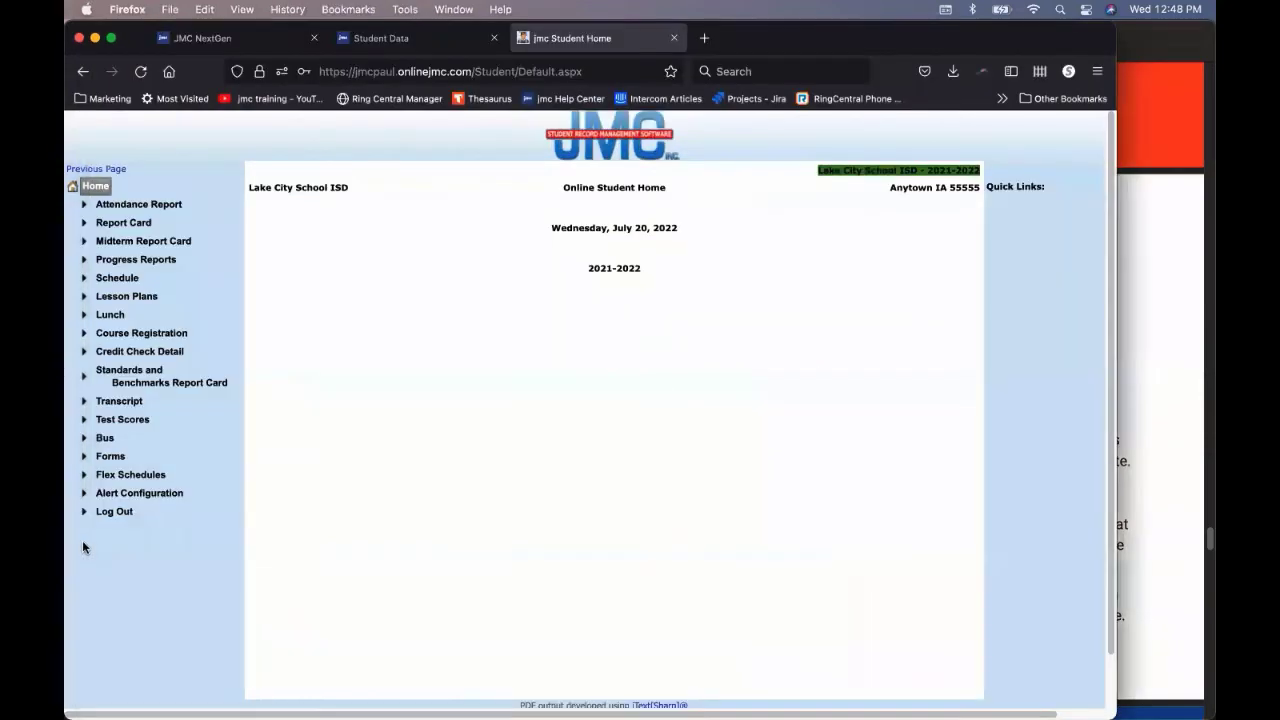
left_click(164, 499)
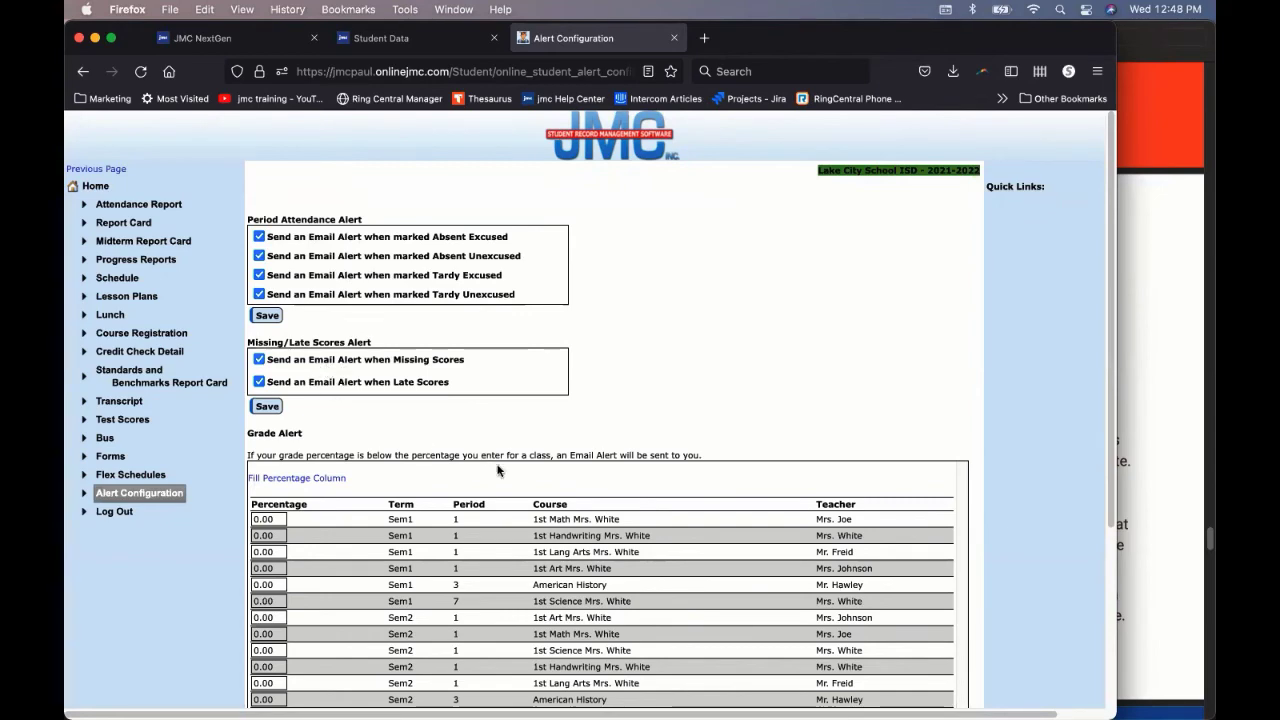
scroll(500, 470, "down", 3)
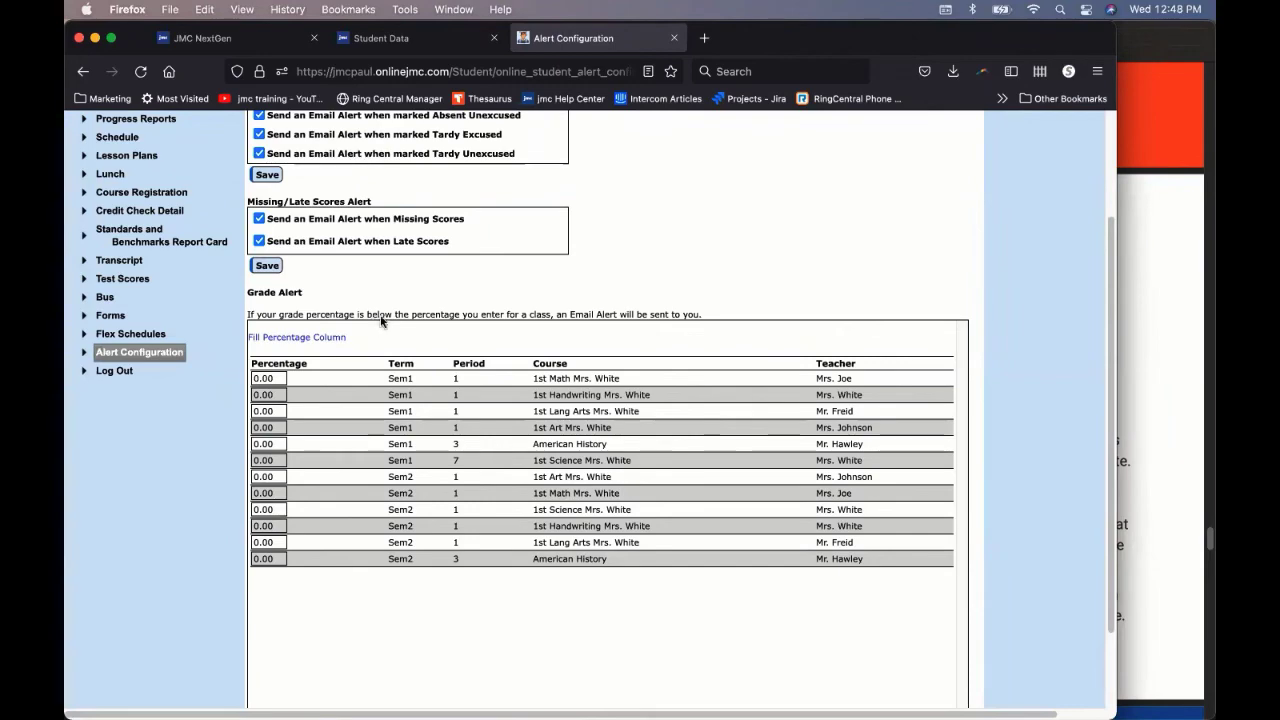
scroll(385, 322, "down", 2)
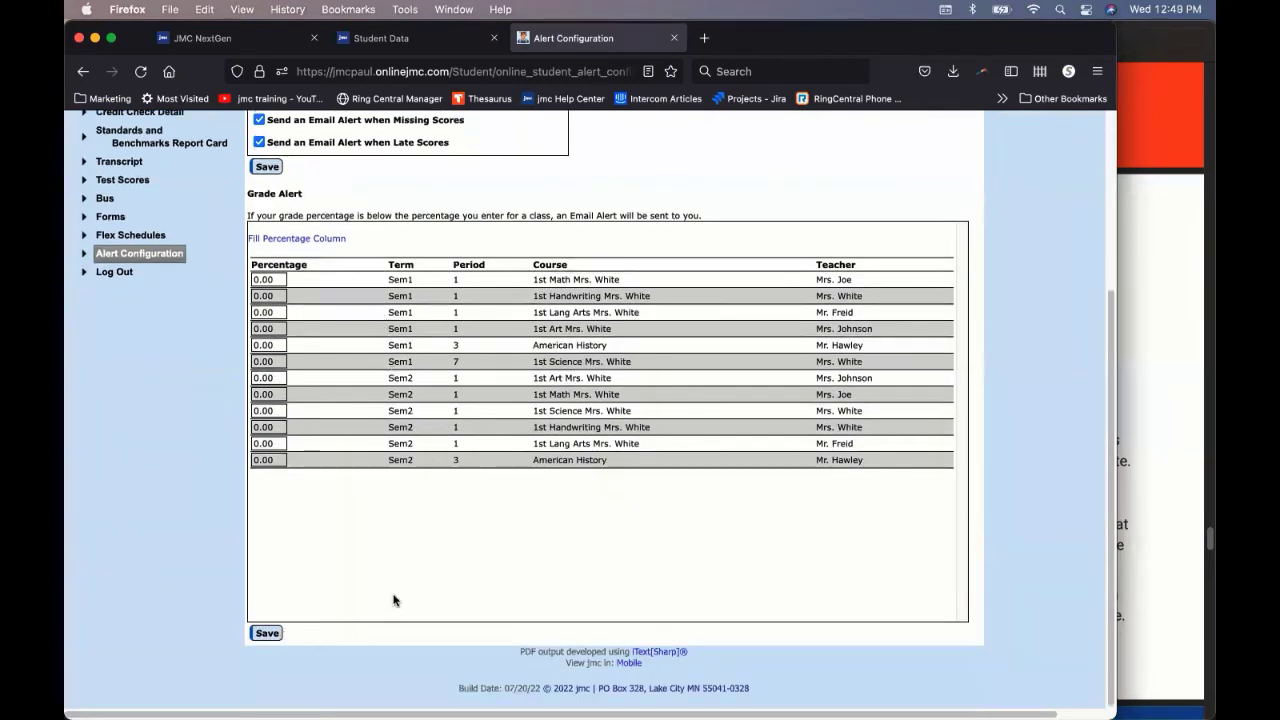
scroll(397, 600, "up", 3)
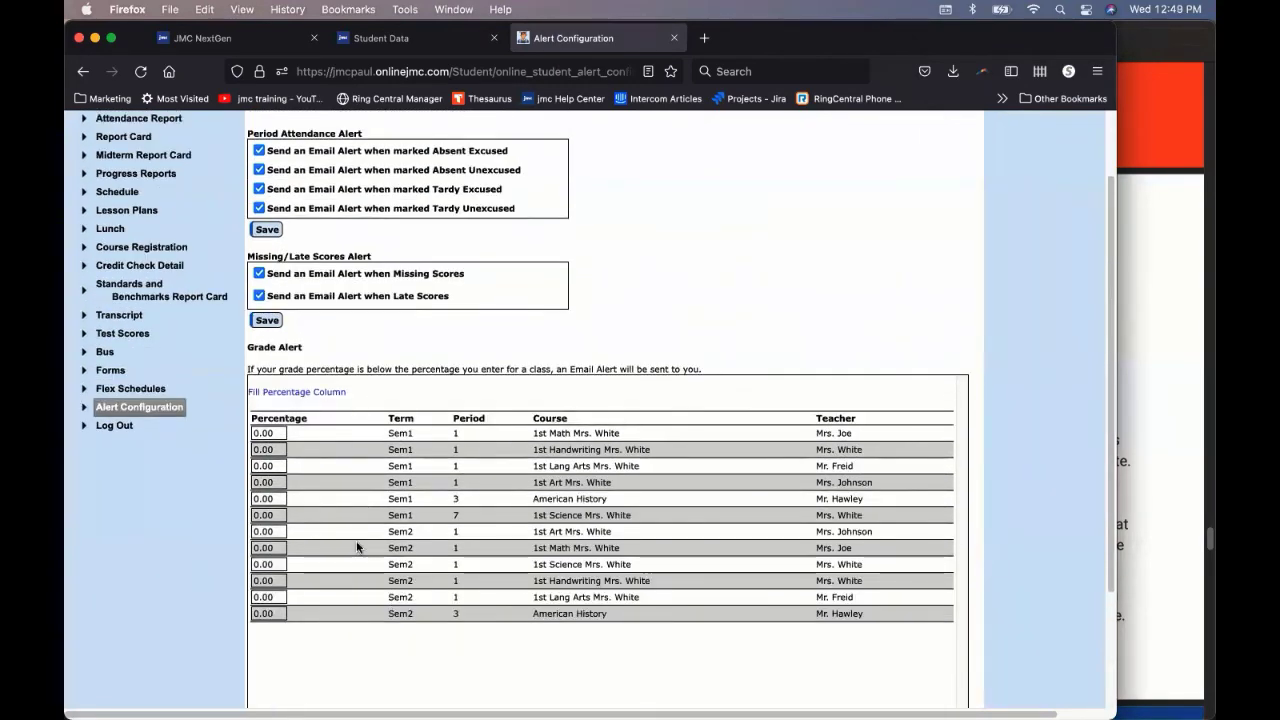
scroll(755, 355, "up", 2)
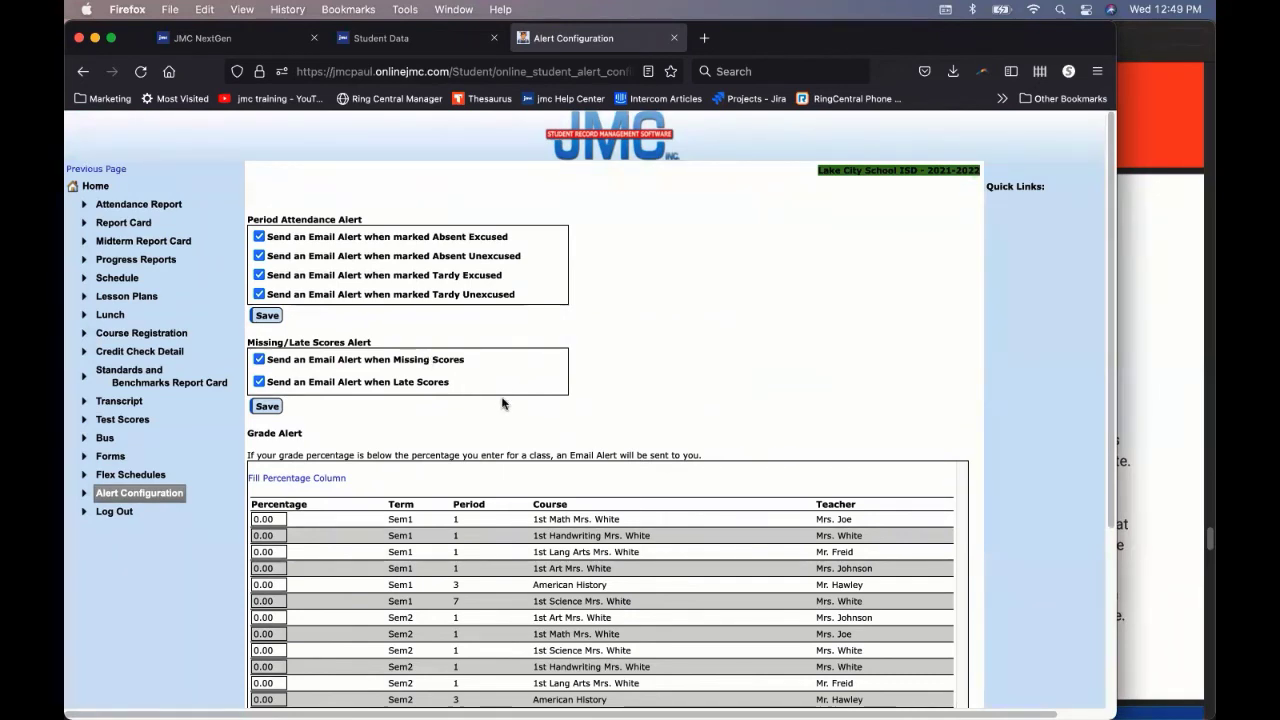
left_click(98, 187)
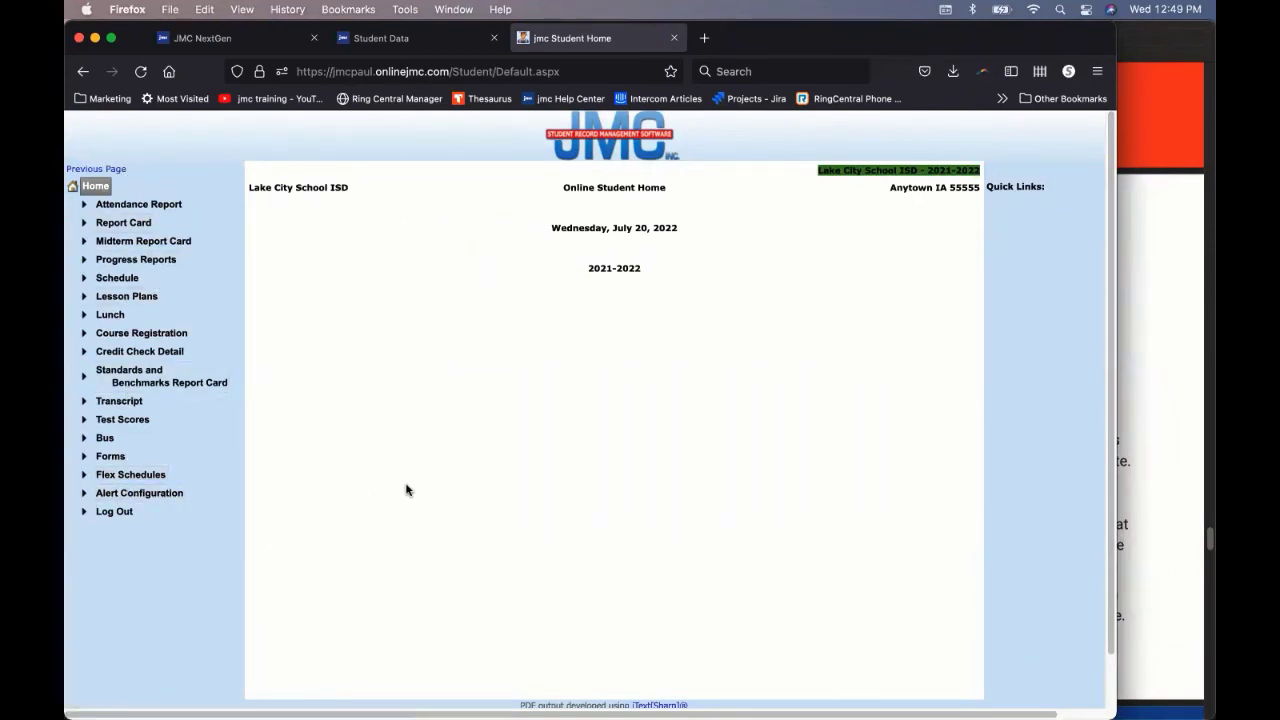
Switch to Preview, start the slideshow and advance to the "Attend summer conferences. Win a pizza party!" slide on page 32
left_click(1180, 408)
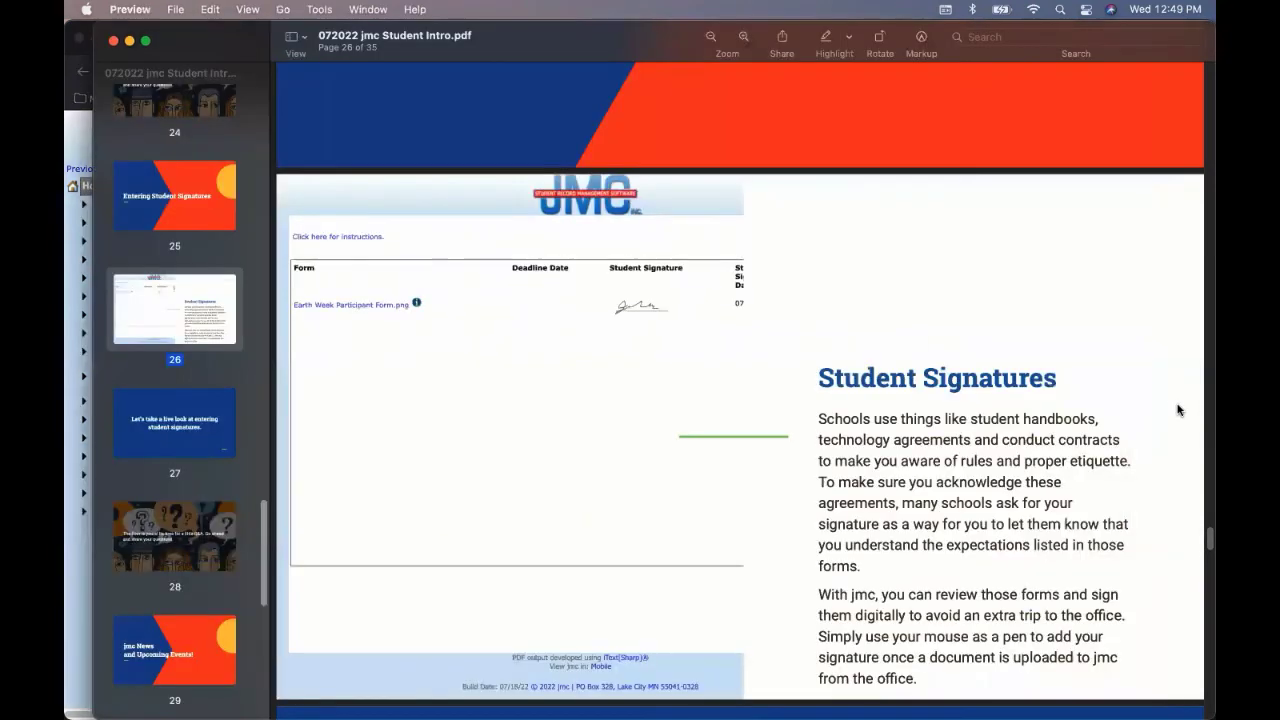
left_click(248, 9)
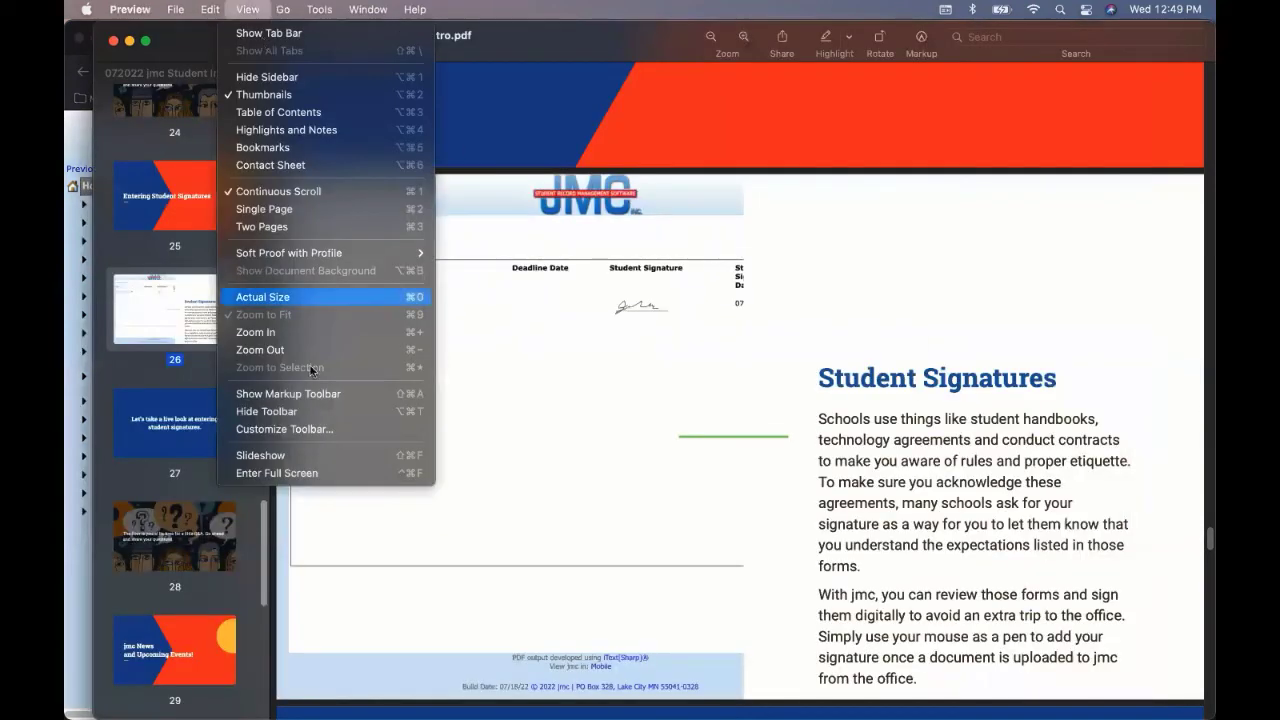
left_click(334, 481)
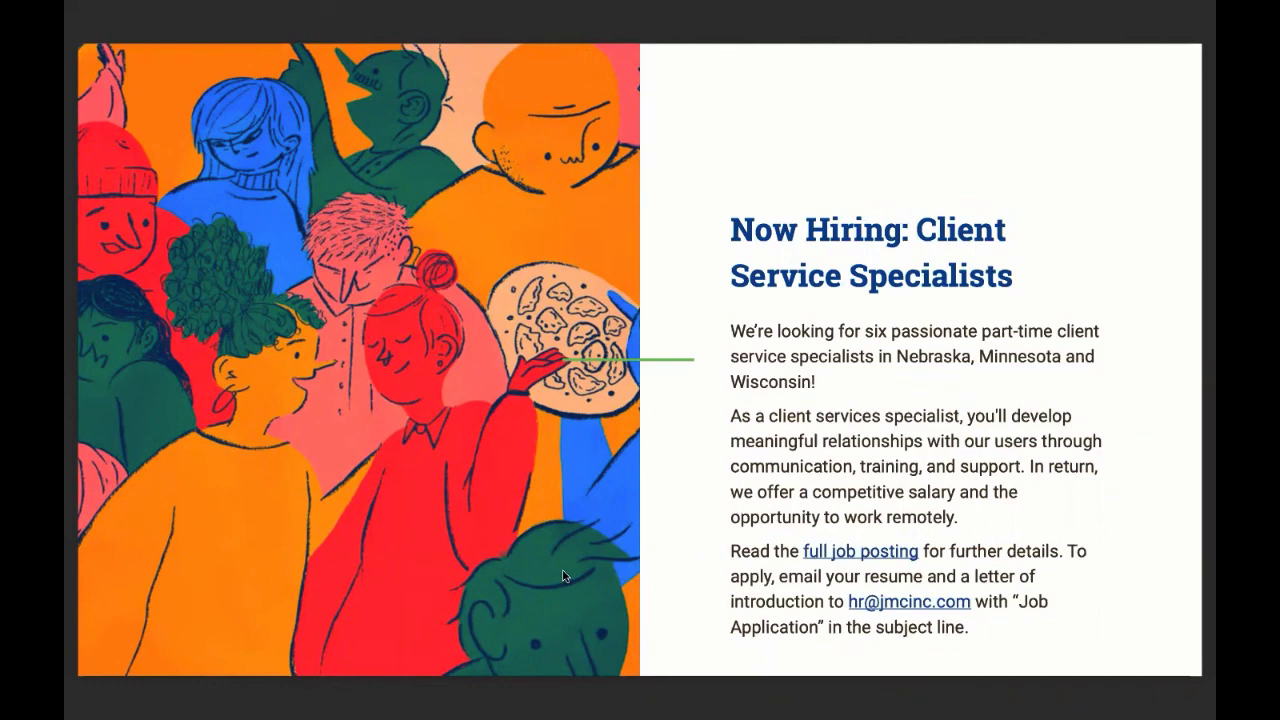
key("Right")
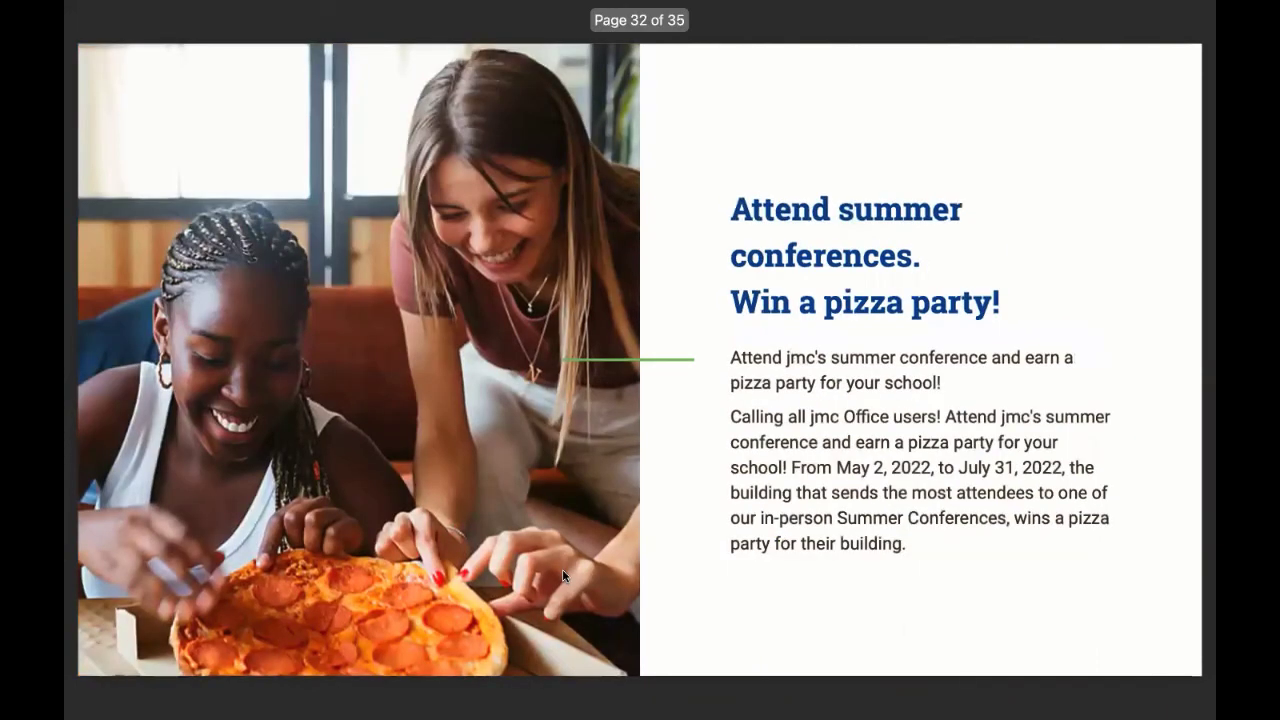